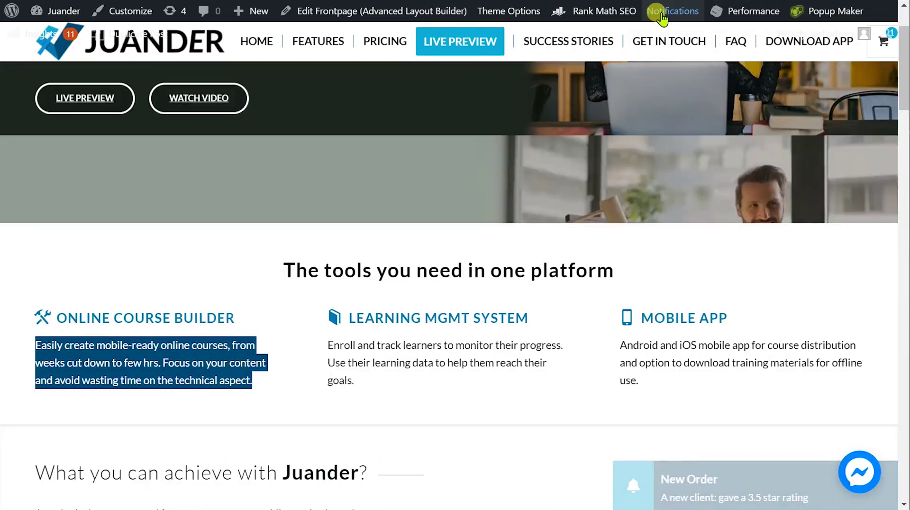
- Copy the heading "The tools you need in one platform" from the Juander website and append it after a colon to the slide title "Introduction to Juander"
left_click(284, 341)
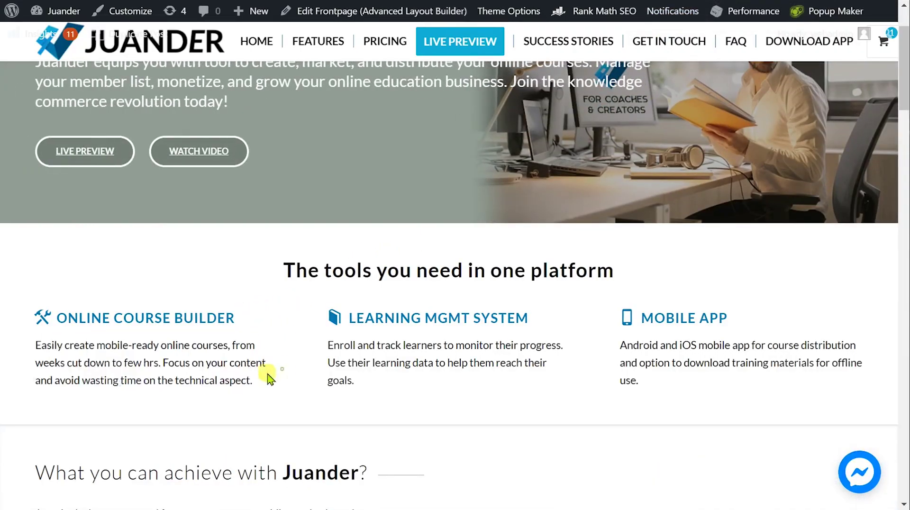
triple_click(342, 268)
key("ctrl+c")
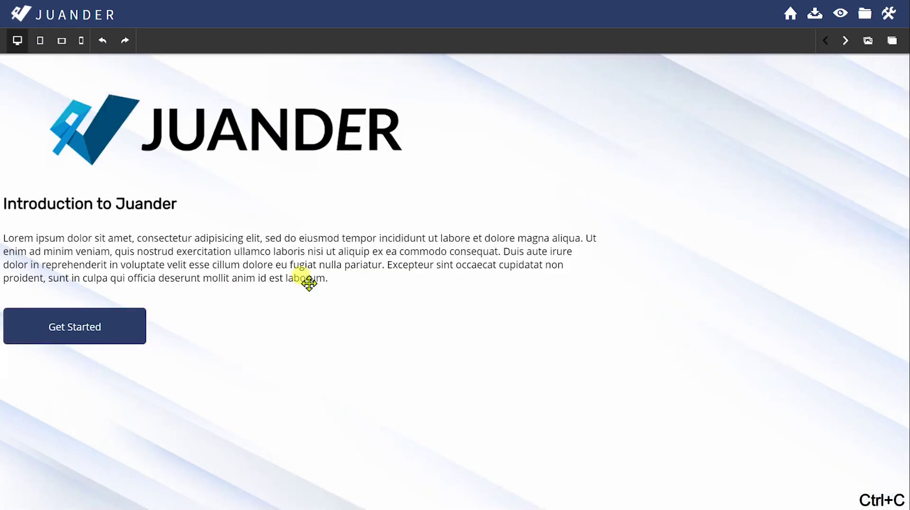
left_click(162, 200)
double_click(197, 203)
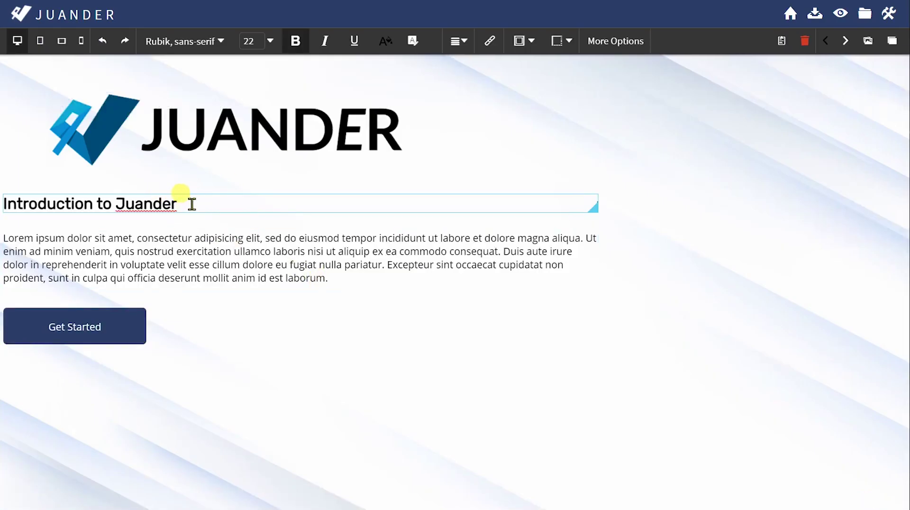
key("ctrl+shift+v")
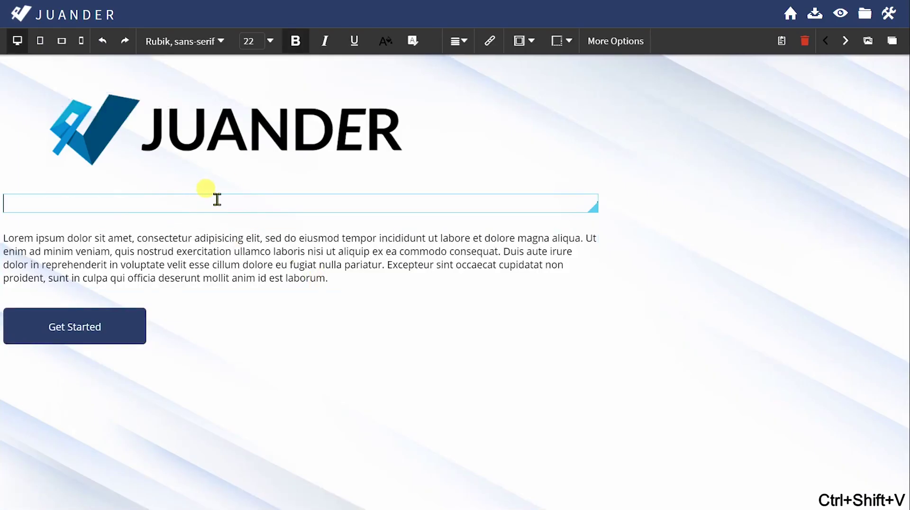
left_click(436, 339)
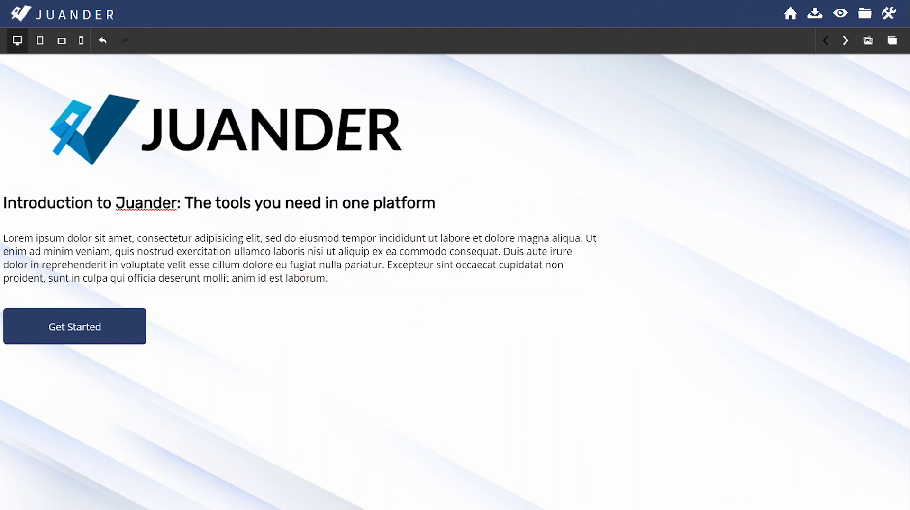
- Replace the lorem ipsum paragraph with the Online Course Builder heading and description copied from the website, and enlarge the text box
left_click(544, 1)
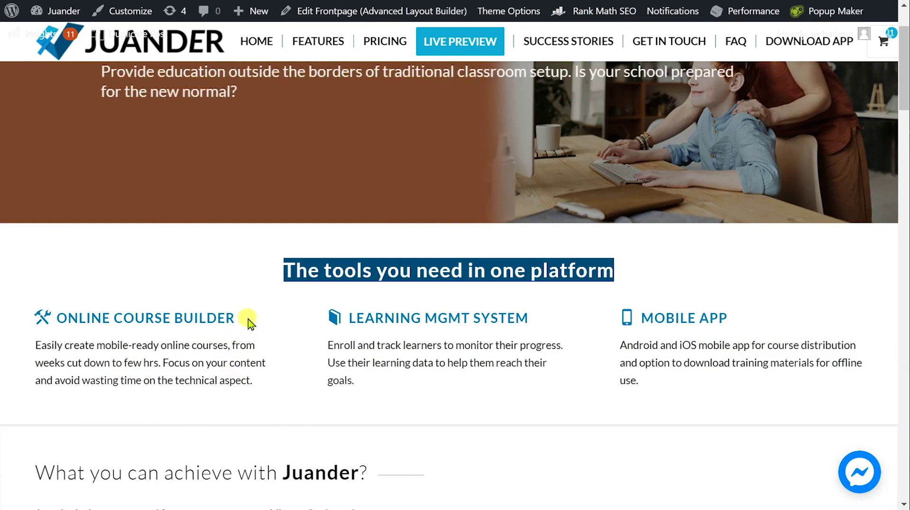
left_click_drag(250, 318, 62, 320)
key("ctrl+c")
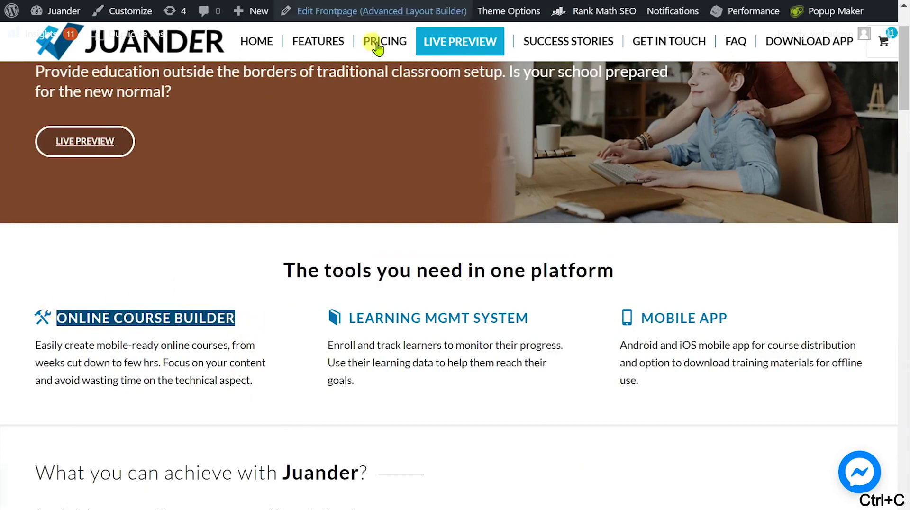
left_click_drag(256, 381, 68, 316)
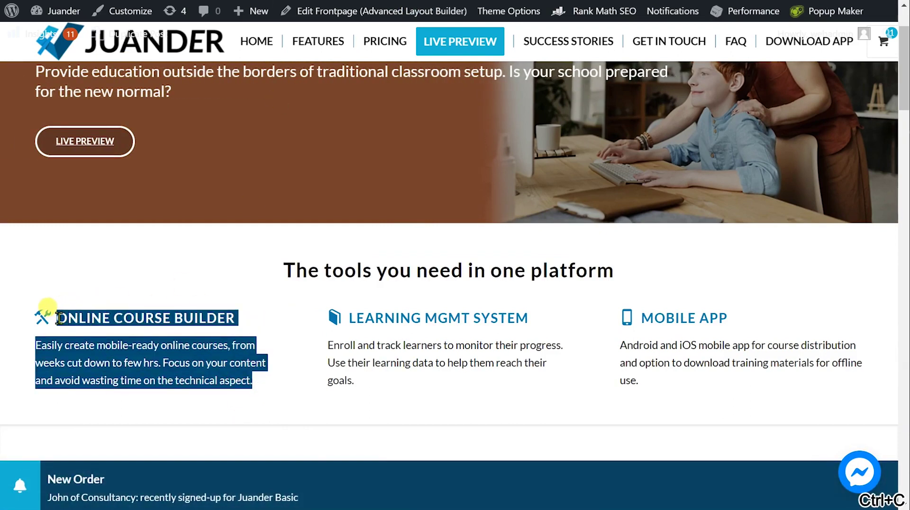
key("ctrl+c")
left_click(228, 1)
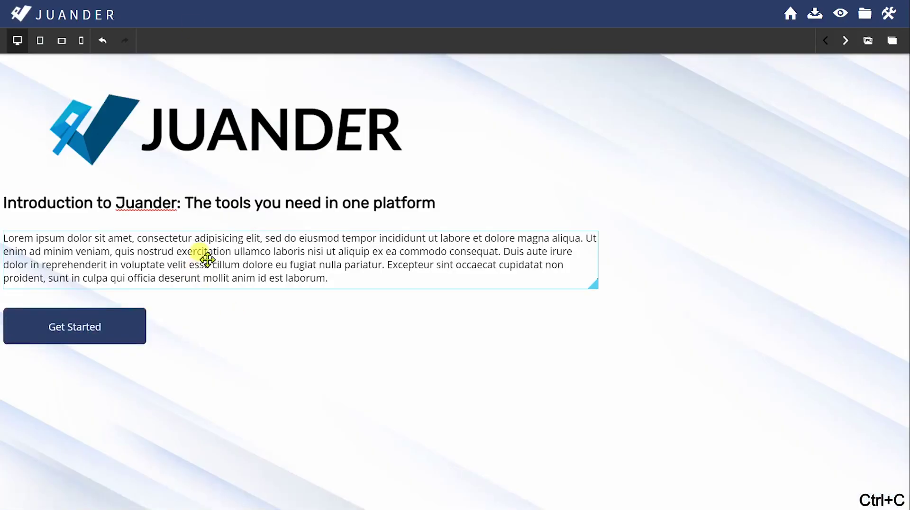
triple_click(244, 252)
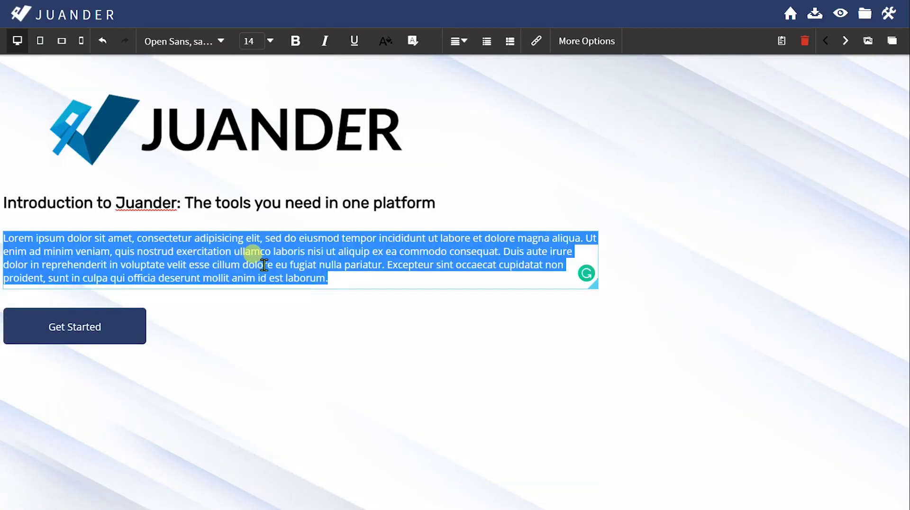
key("ctrl+v")
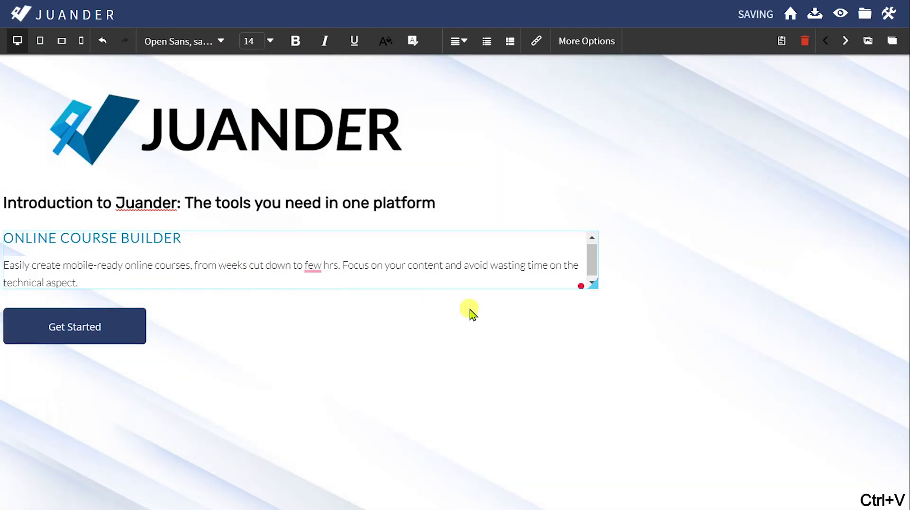
left_click_drag(593, 283, 631, 346)
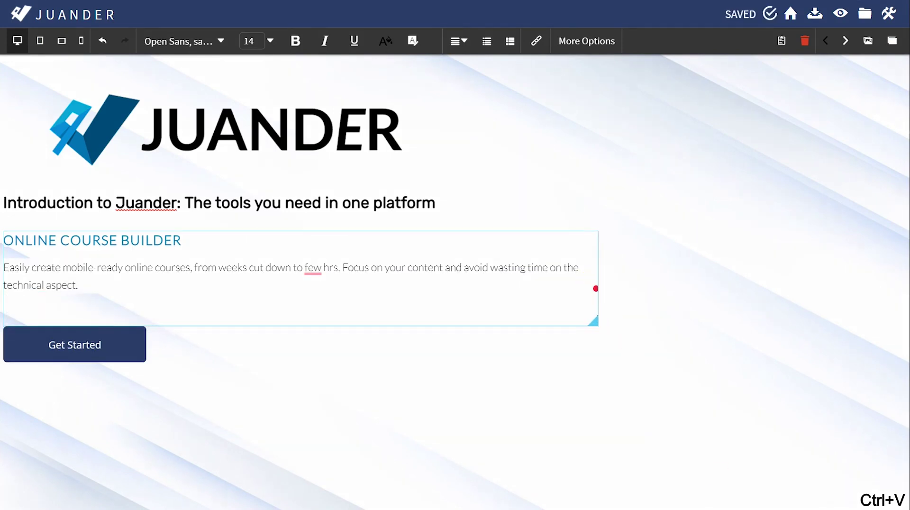
- Correct "few" to "a few" in the Online Course Builder description and make the description bold
mouse_move(308, 264)
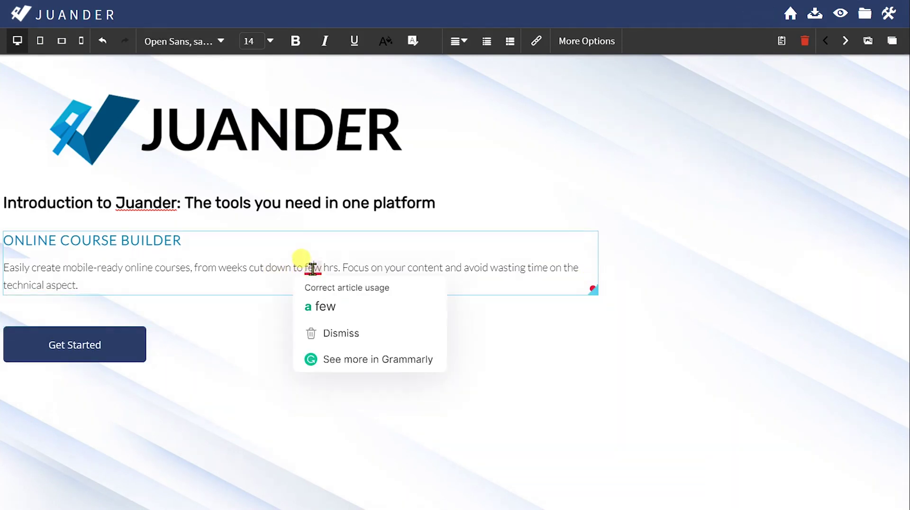
left_click(319, 305)
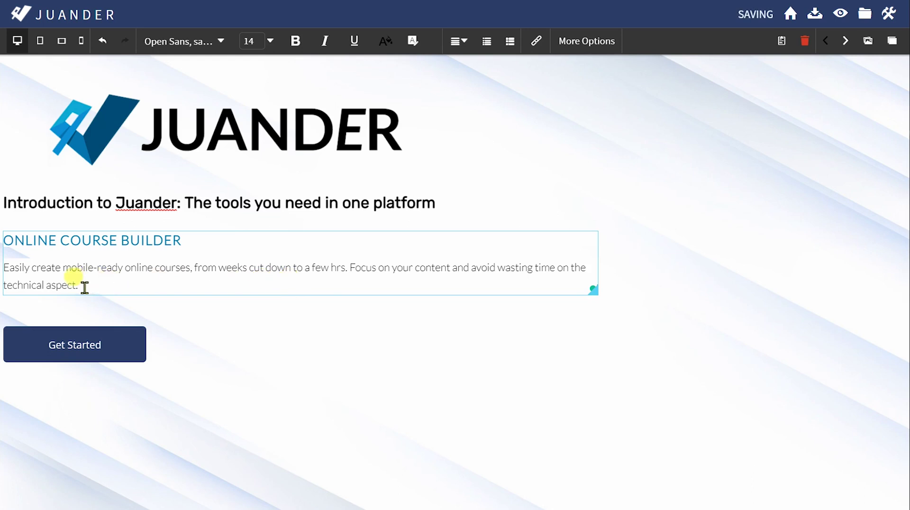
left_click_drag(38, 280, 4, 267)
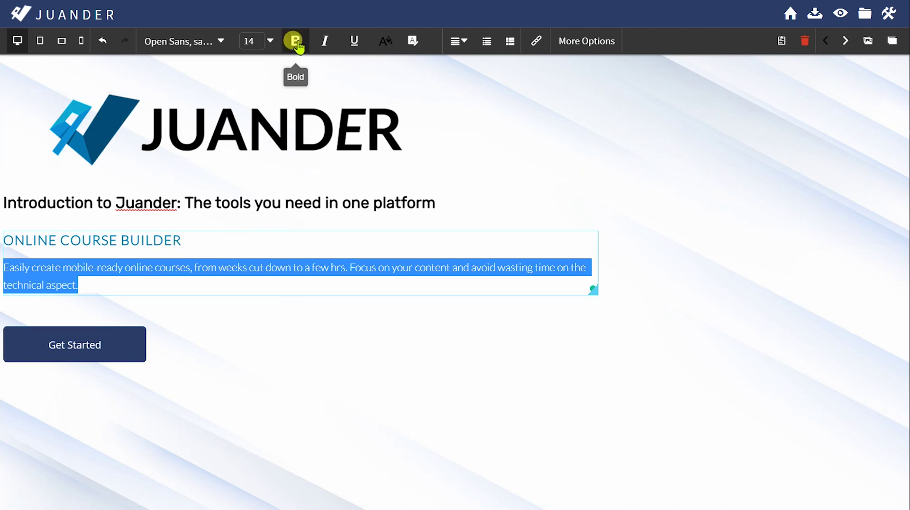
left_click(167, 241)
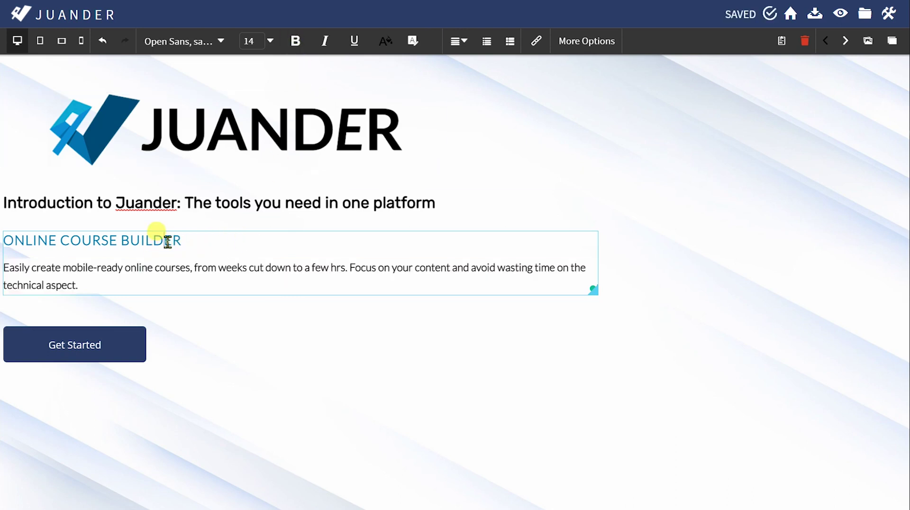
left_click_drag(80, 284, 3, 267)
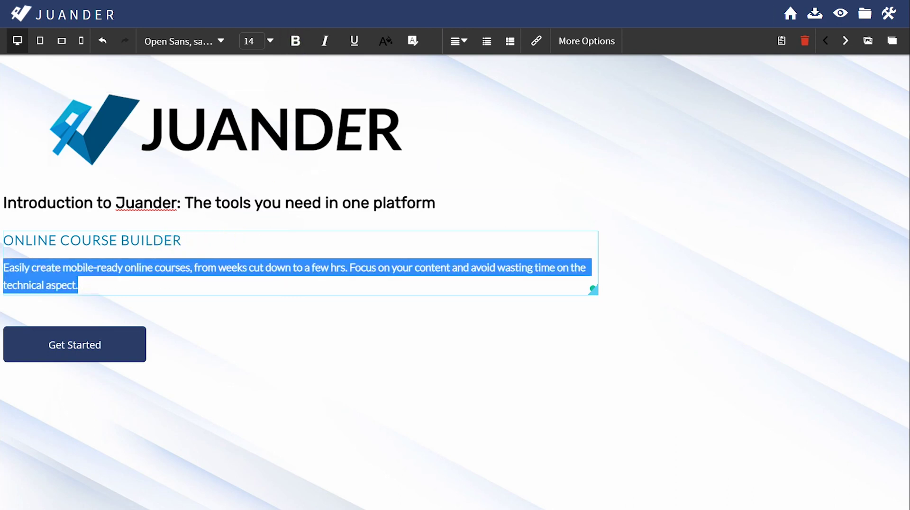
left_click(107, 281)
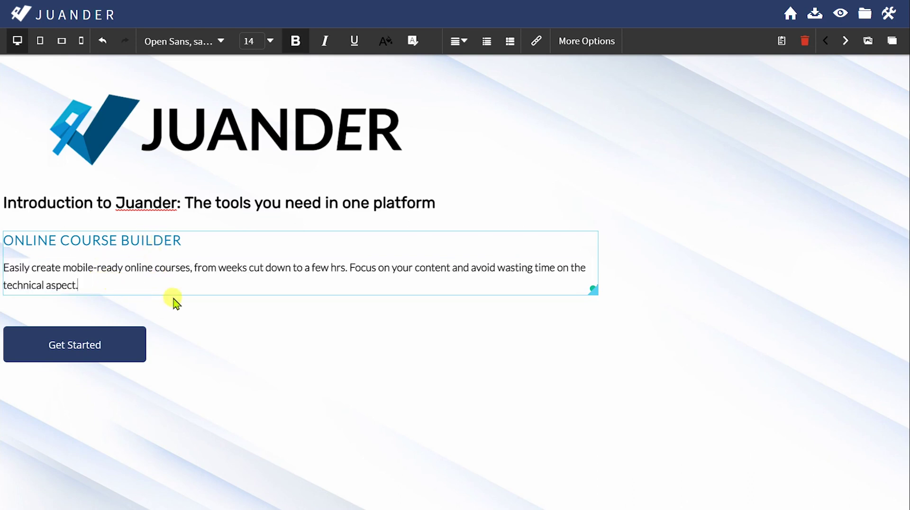
- Copy the "Learning Mgmt System" heading from the website and paste it on a new line below the Online Course Builder description
key("Return")
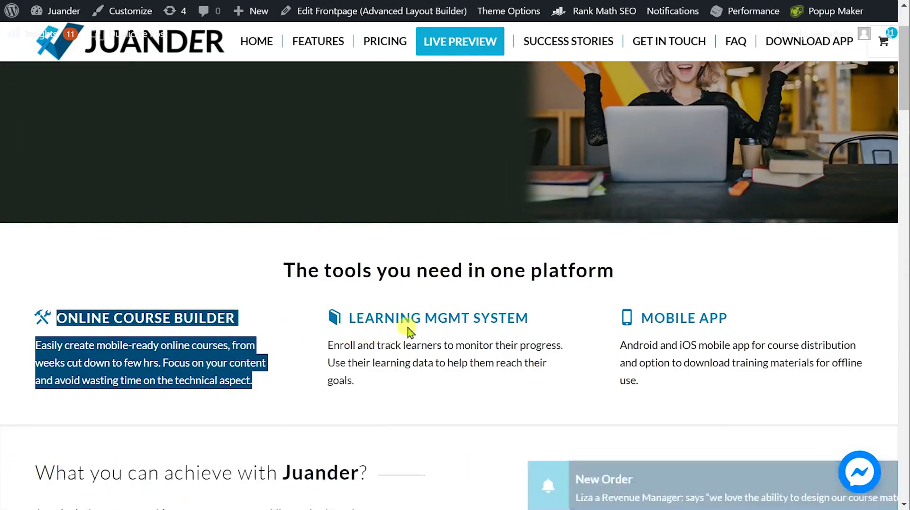
triple_click(413, 317)
key("ctrl+c")
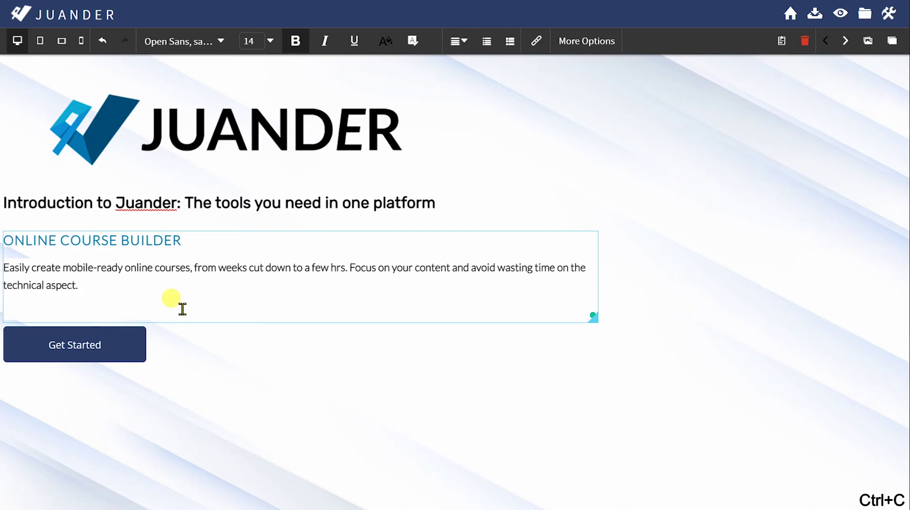
key("ctrl+v")
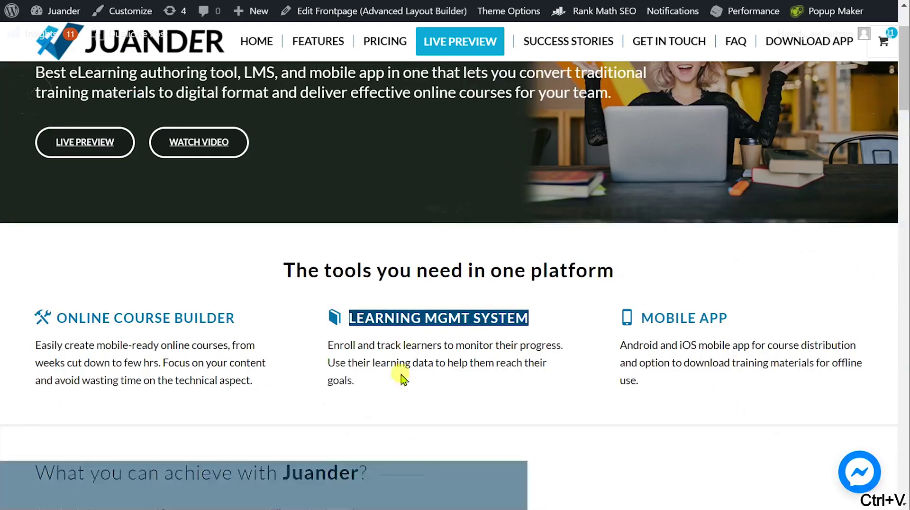
- Copy the Learning Mgmt System description from the Juander website
left_click_drag(400, 375, 335, 359)
left_click(331, 346)
triple_click(370, 377)
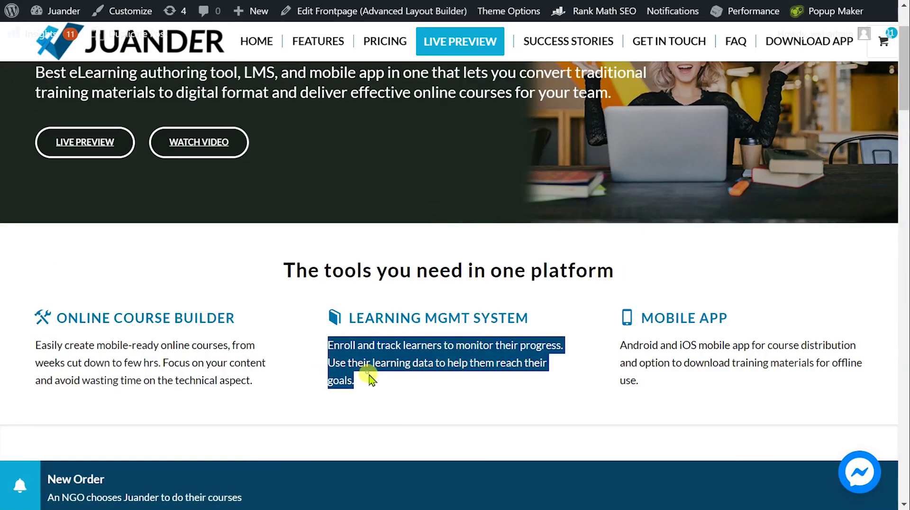
key("ctrl+c")
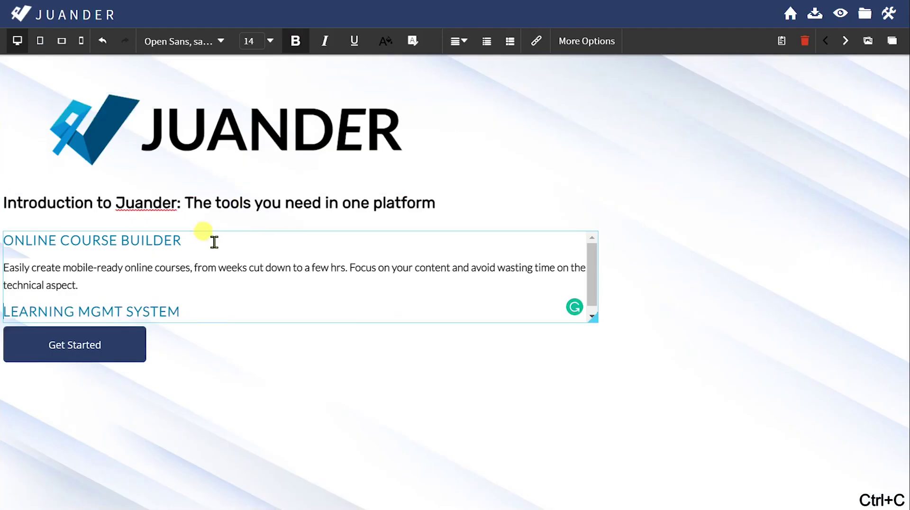
left_click(250, 312)
key("ctrl+shift+Return")
key("ctrl+shift+v")
key("ctrl+z")
key("ctrl+z")
key("ctrl+z")
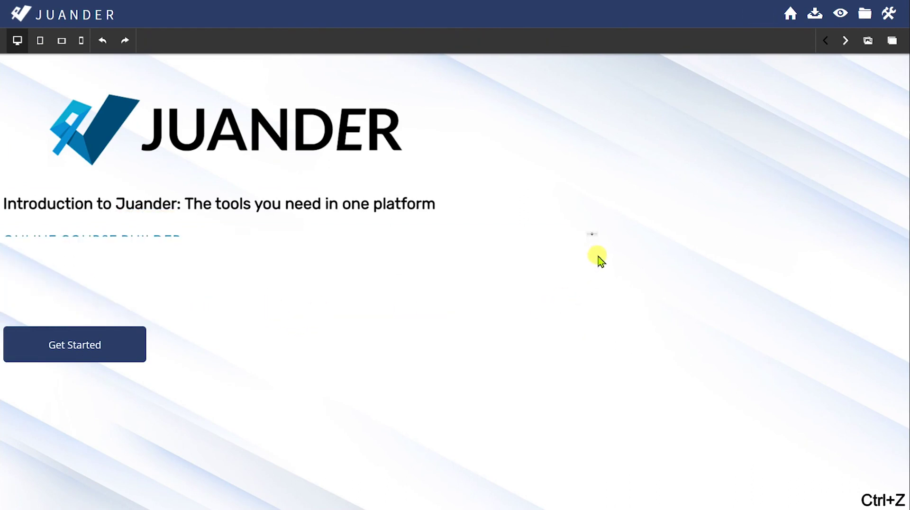
- Stretch the text box to fit its content and paste the copied description on a new line under the Learning Mgmt System heading
left_click_drag(592, 232, 603, 321)
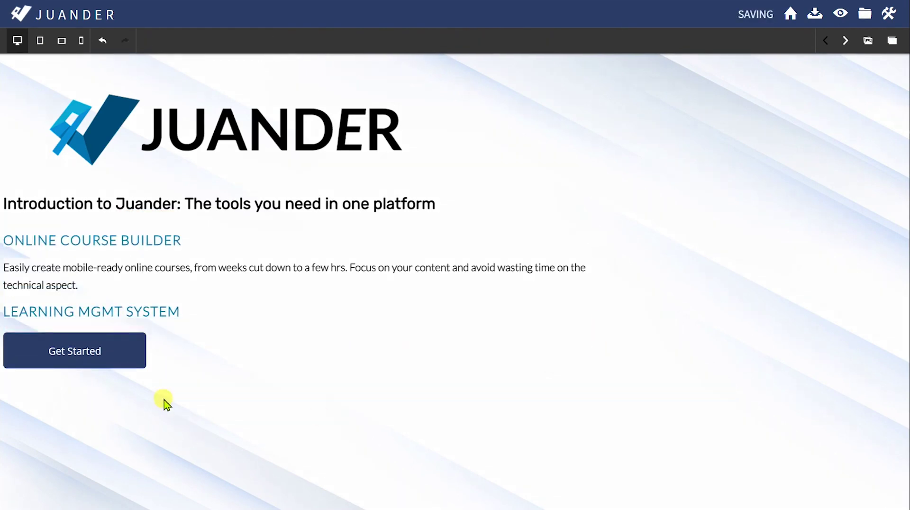
left_click(192, 308)
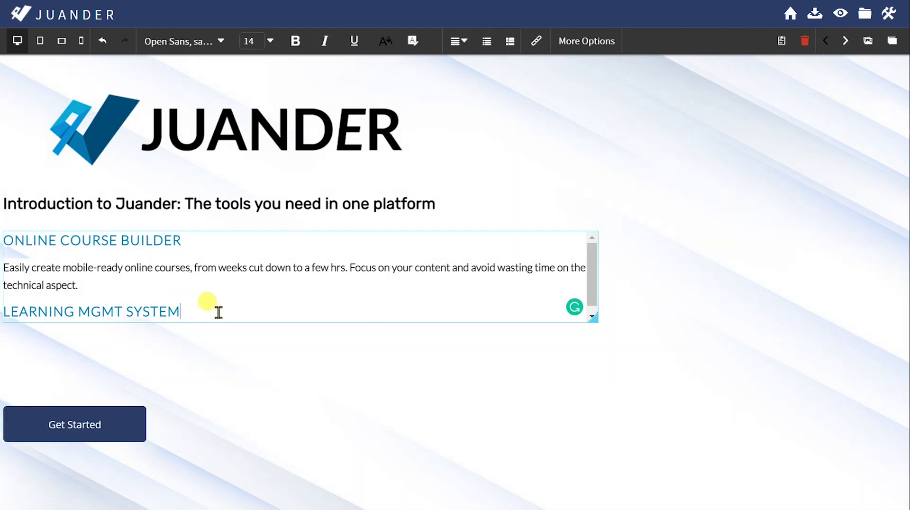
mouse_move(219, 312)
left_mouse_down()
mouse_move(75, 290)
mouse_move(203, 313)
left_mouse_up()
key("Return")
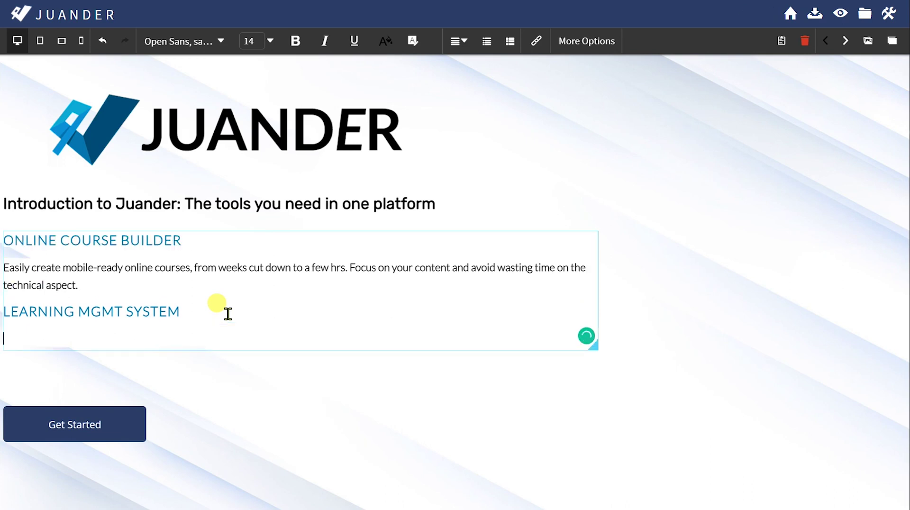
key("ctrl+shift+v")
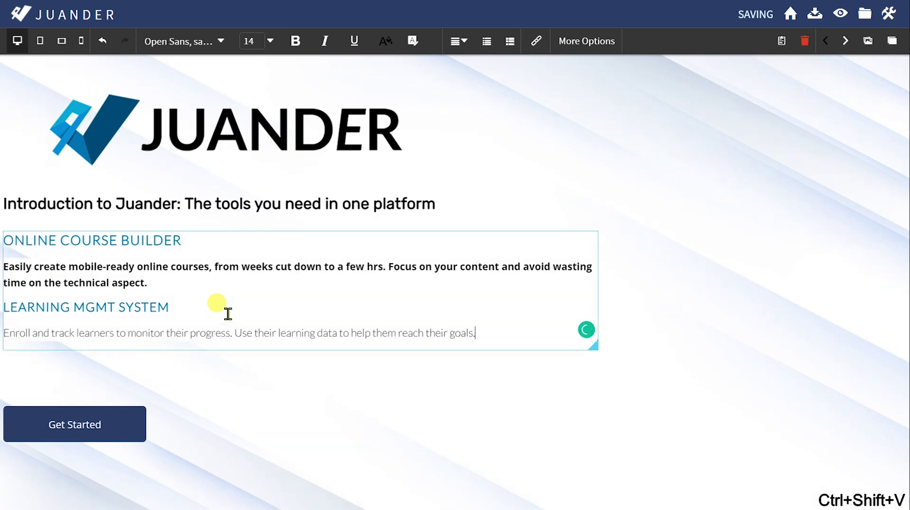
- Make the Learning Mgmt System description bold
triple_click(281, 331)
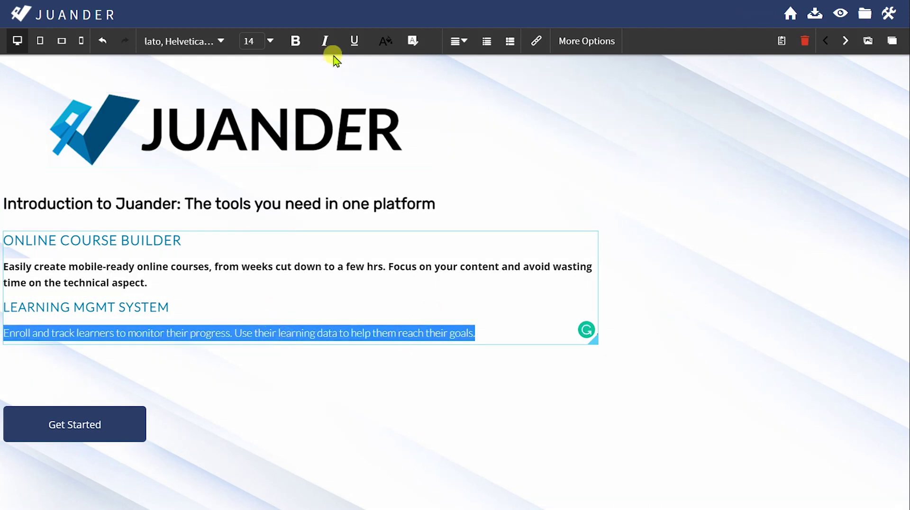
left_click(295, 41)
left_click(501, 331)
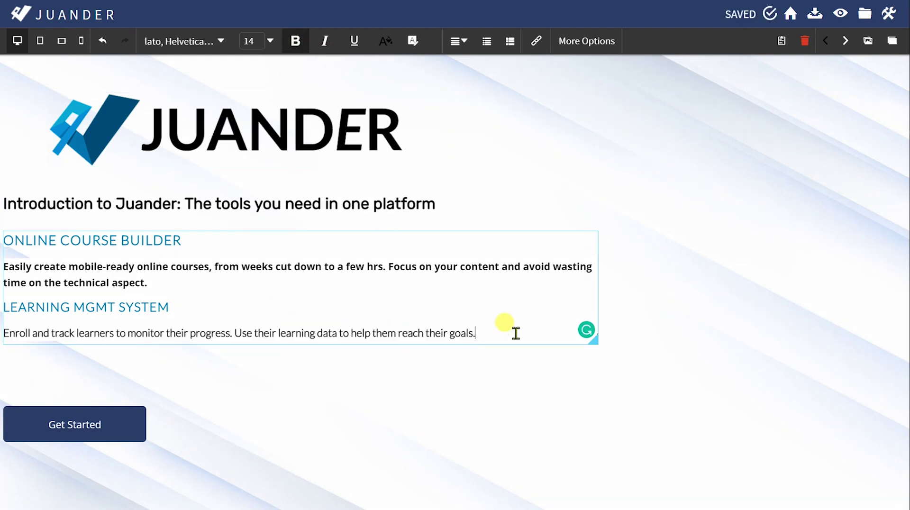
- Copy the Mobile App heading and its description from the website and paste them below the Learning Mgmt System description
key("Return")
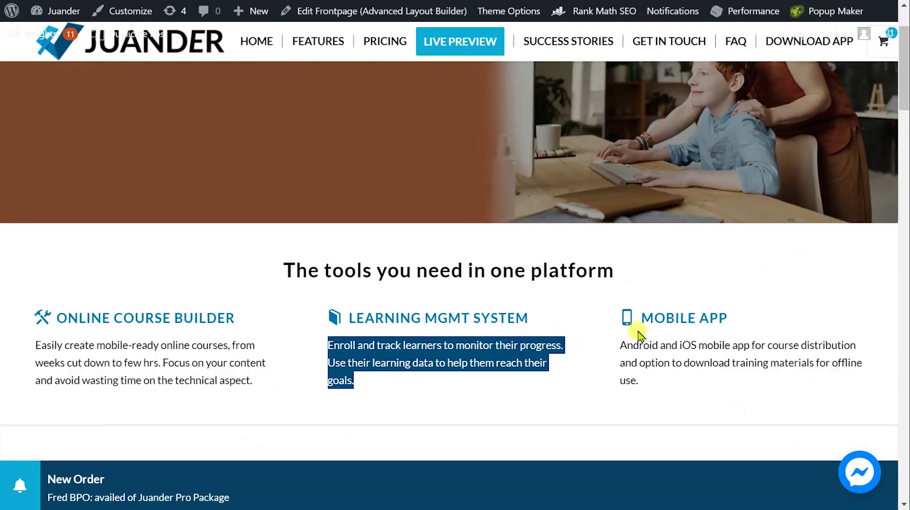
triple_click(672, 317)
key("ctrl+c")
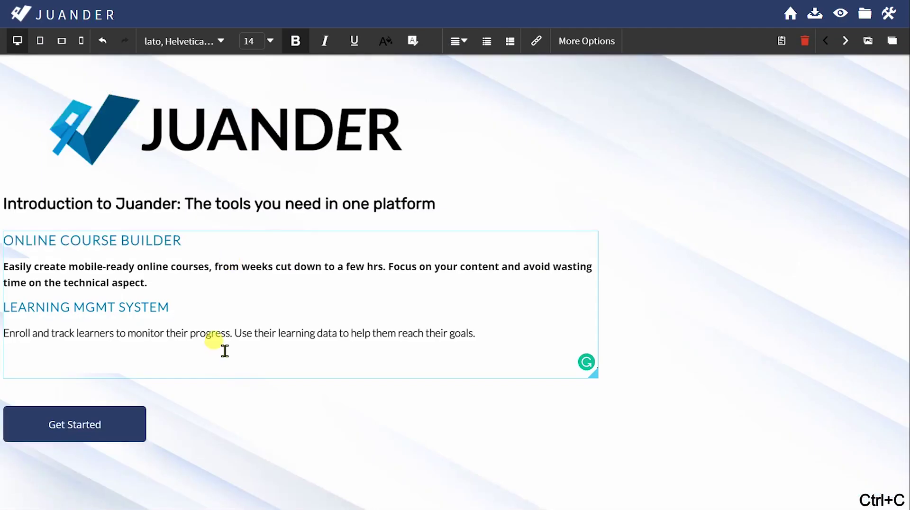
key("ctrl+v")
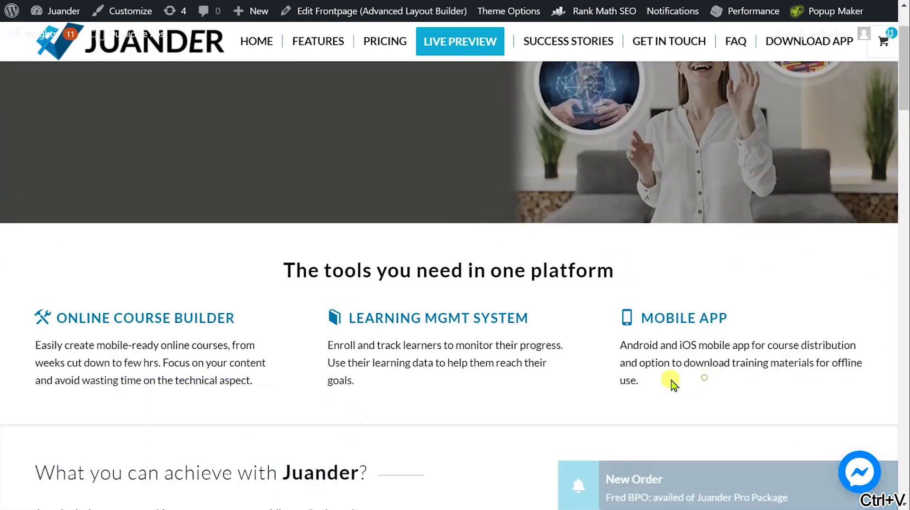
left_click_drag(672, 385, 611, 339)
key("ctrl+c")
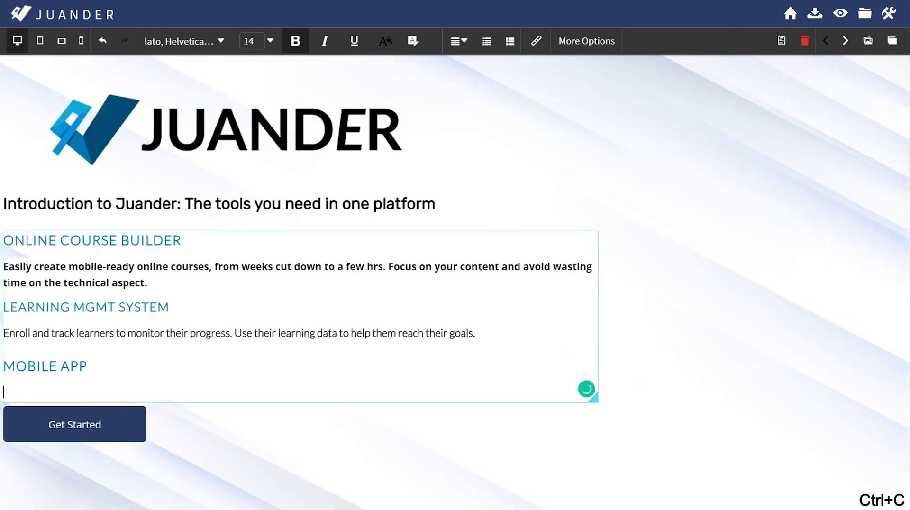
key("ctrl+v")
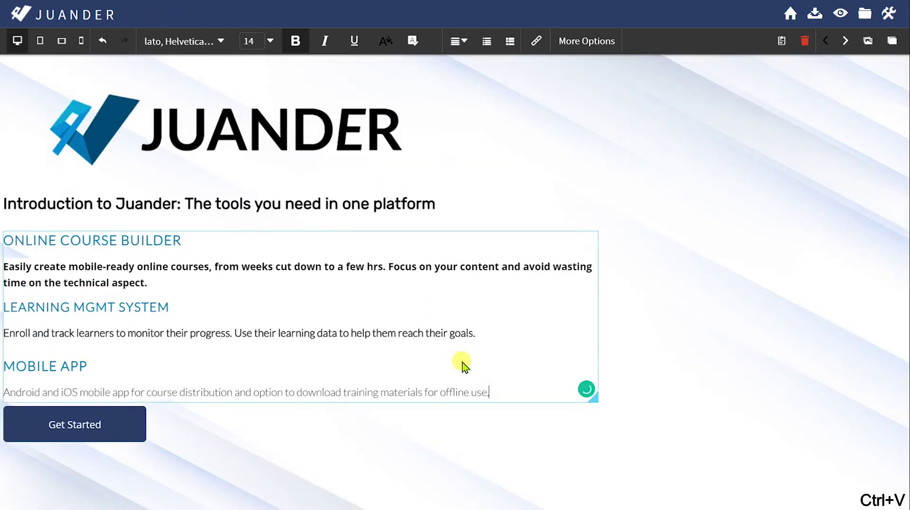
- Make the Mobile App description bold
left_click_drag(487, 392, 470, 392)
triple_click(470, 392)
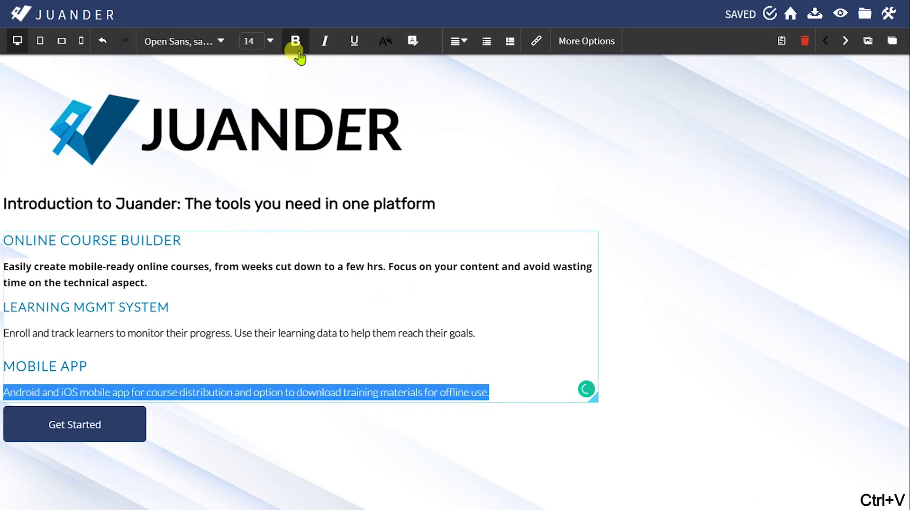
left_click(331, 469)
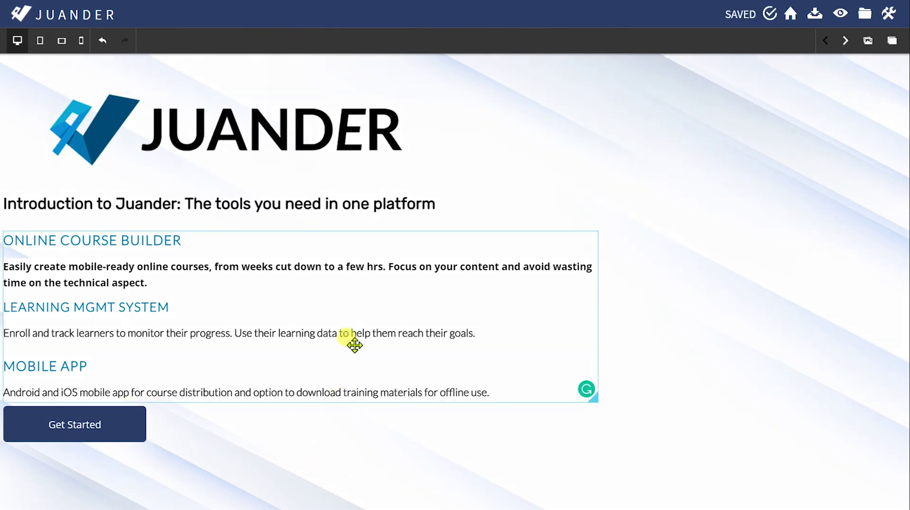
- Set the font of the Online Course Builder description to Montserrat
double_click(345, 266)
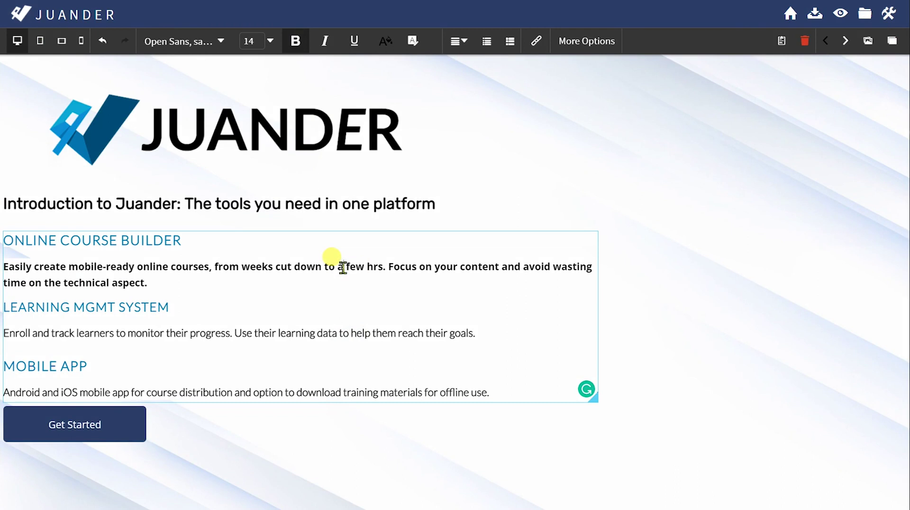
double_click(362, 333)
triple_click(365, 333)
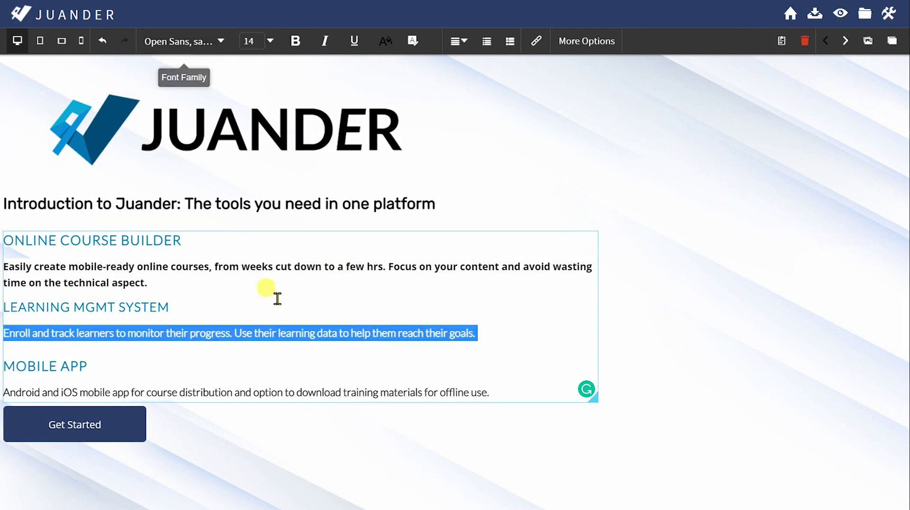
left_click(280, 268)
triple_click(281, 268)
left_click(221, 40)
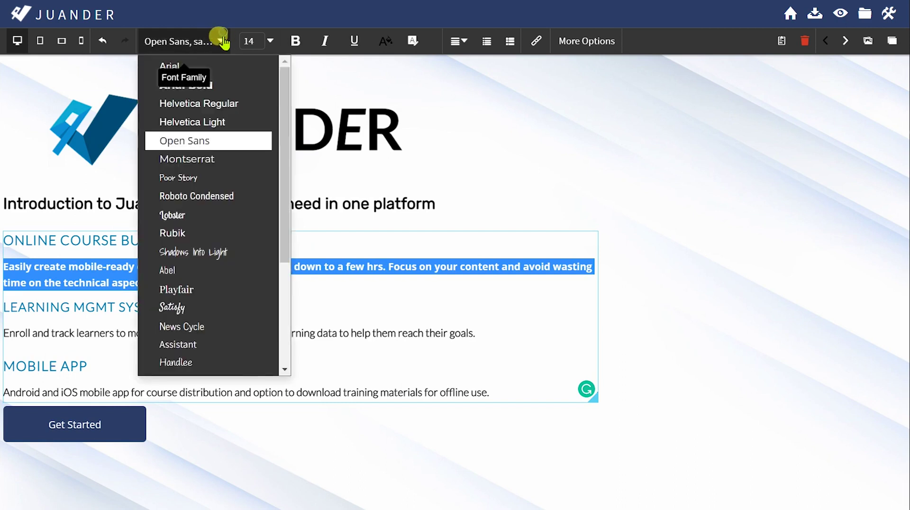
left_click(213, 159)
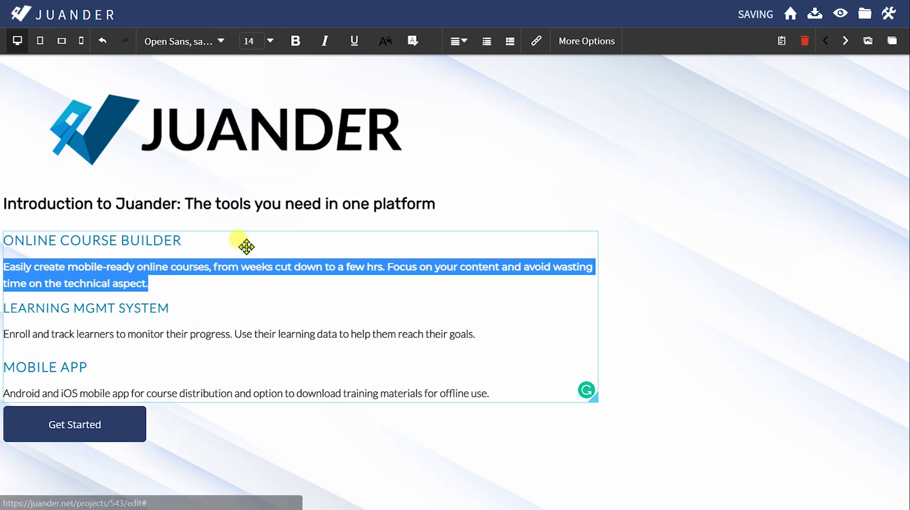
triple_click(235, 334)
left_click(236, 334)
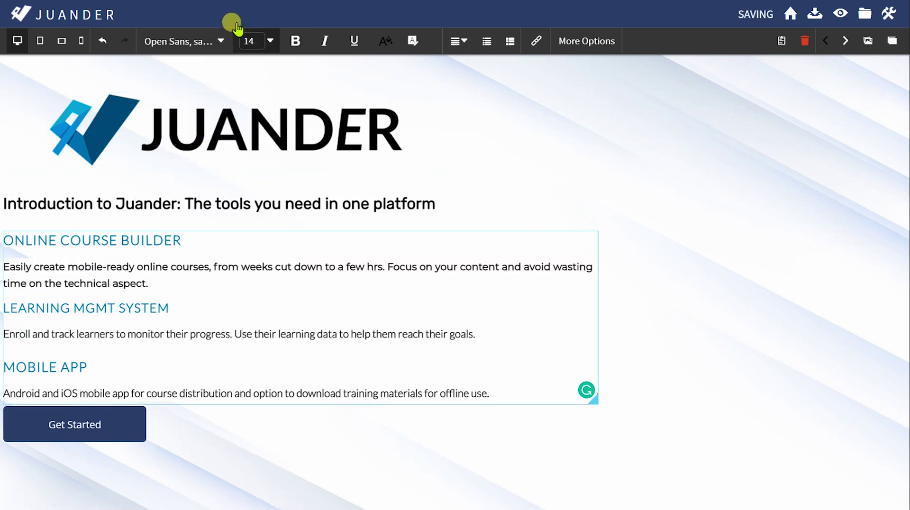
triple_click(243, 335)
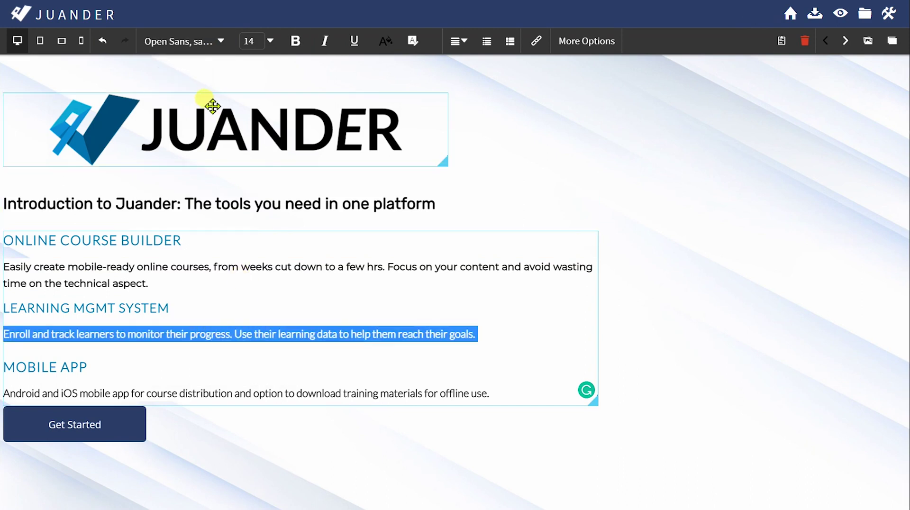
key("ctrl+q")
left_click(179, 246)
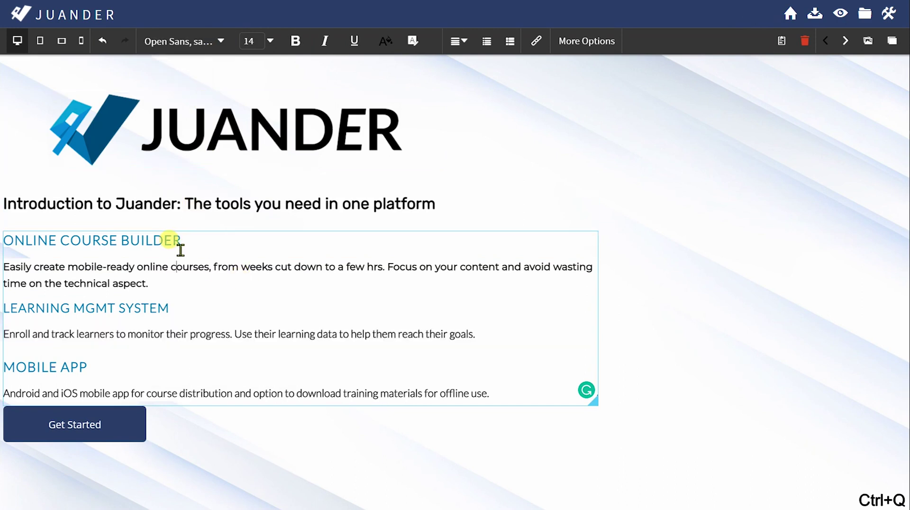
double_click(181, 251)
triple_click(154, 240)
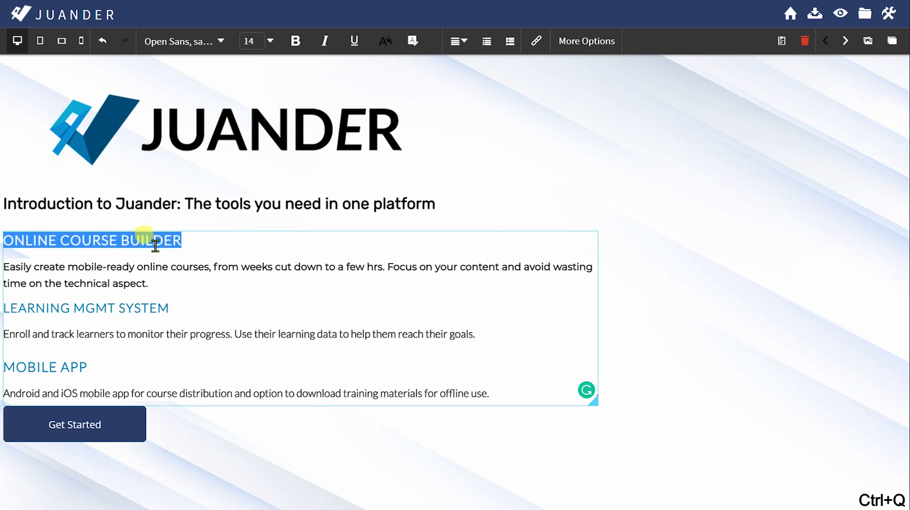
- Set all three feature headings and their descriptions to the Montserrat font and move the Get Started button slightly lower beneath them
left_click(450, 402)
left_click_drag(490, 393, 4, 241)
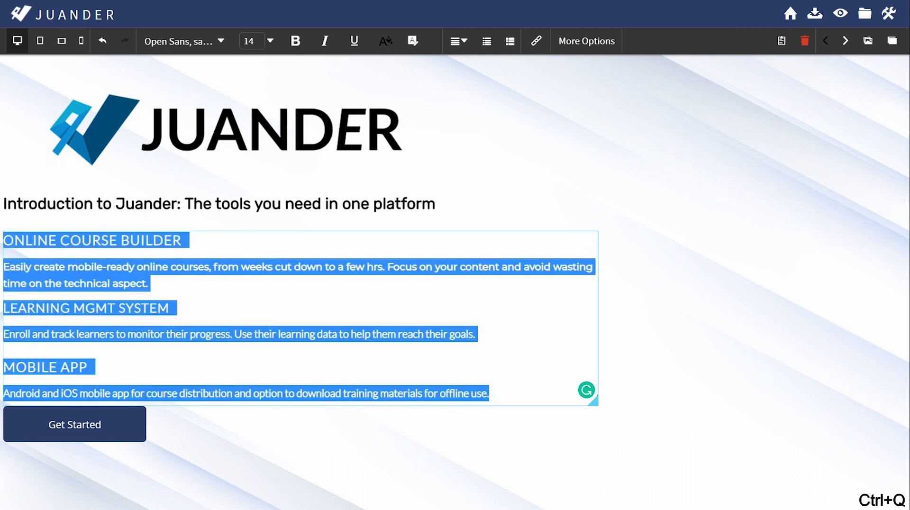
left_click(205, 40)
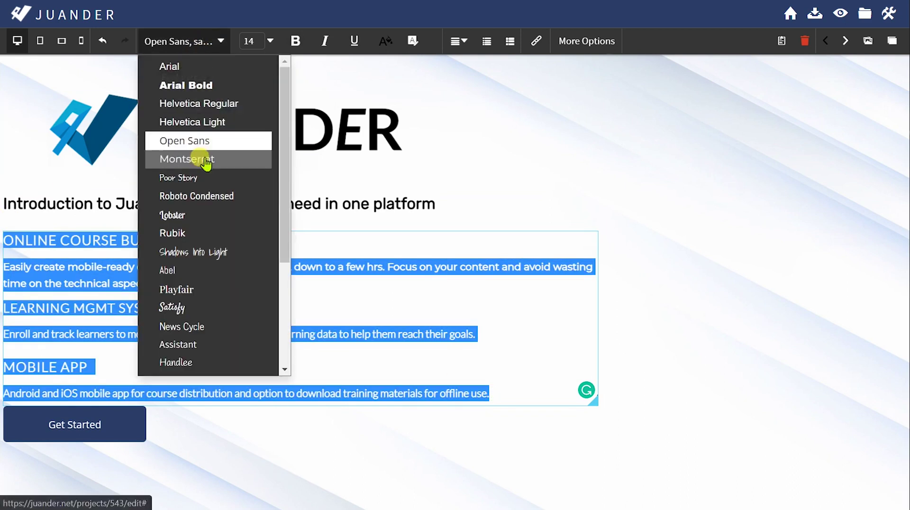
left_click(203, 157)
left_click(223, 334)
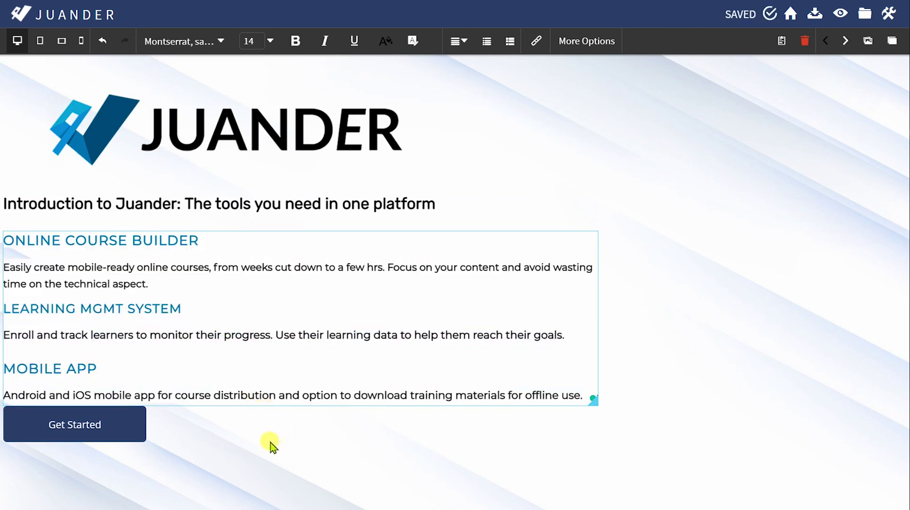
left_click(112, 439)
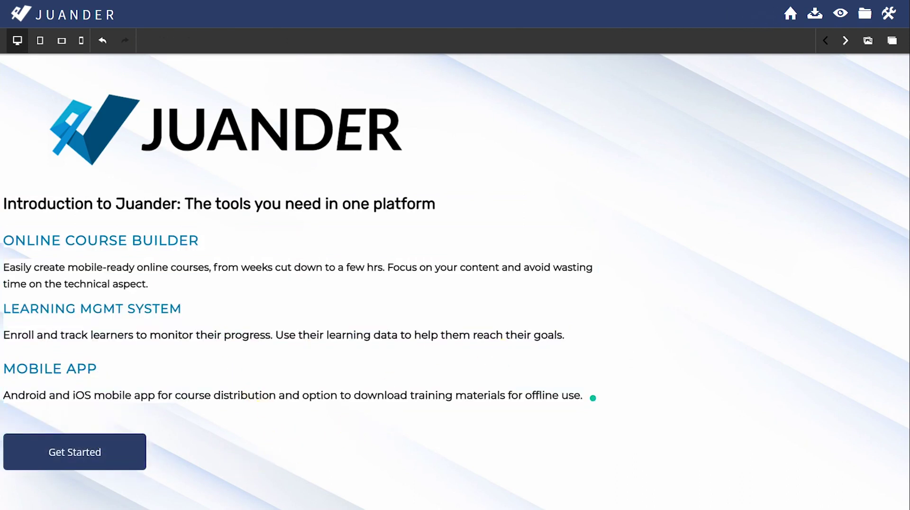
- Go to the following slide and replace its heading with "How to navigate this course"
left_click(846, 41)
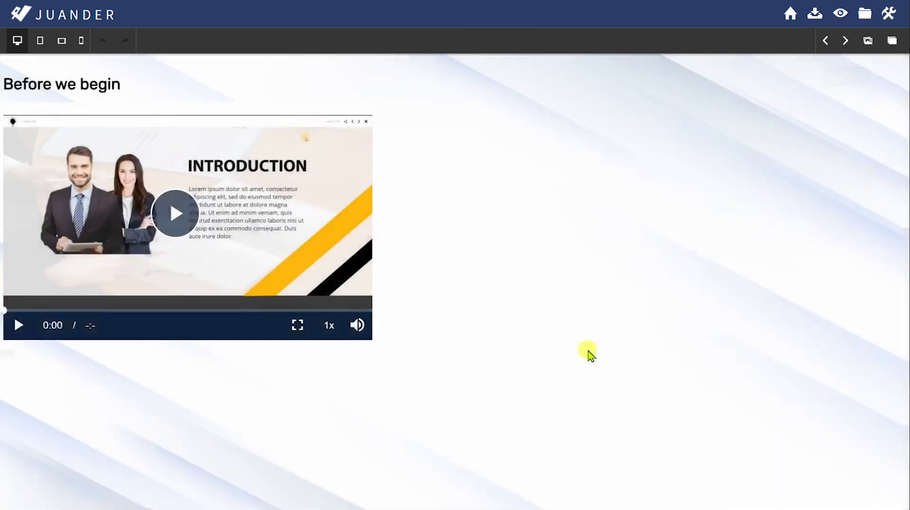
left_click(81, 84)
left_click_drag(81, 83, 245, 88)
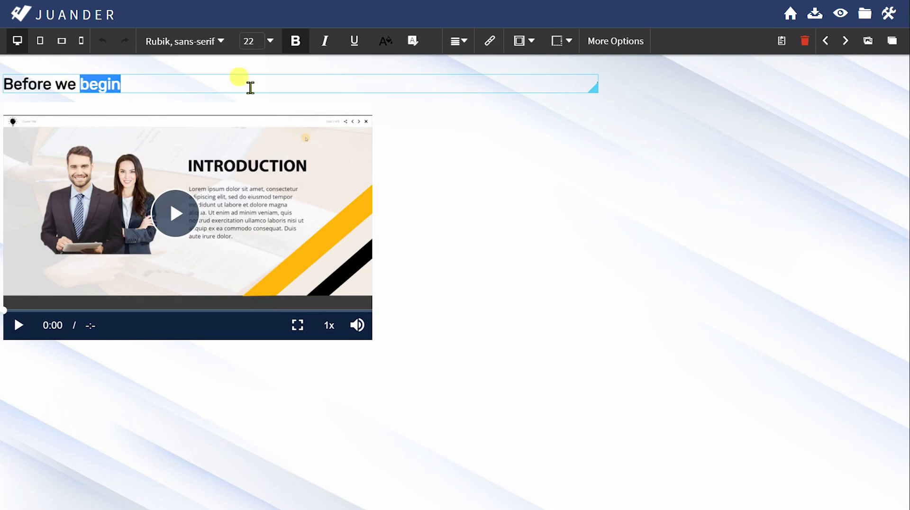
key("ctrl+a")
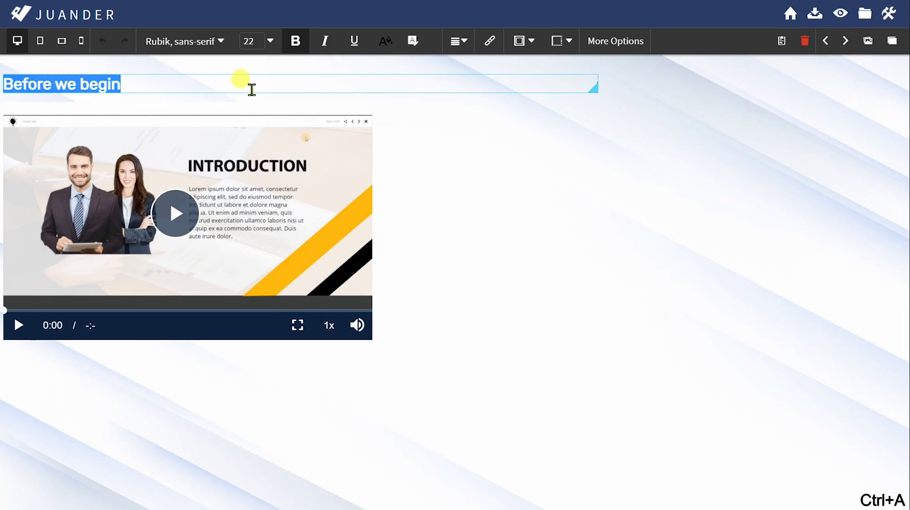
type("How to navigate this course")
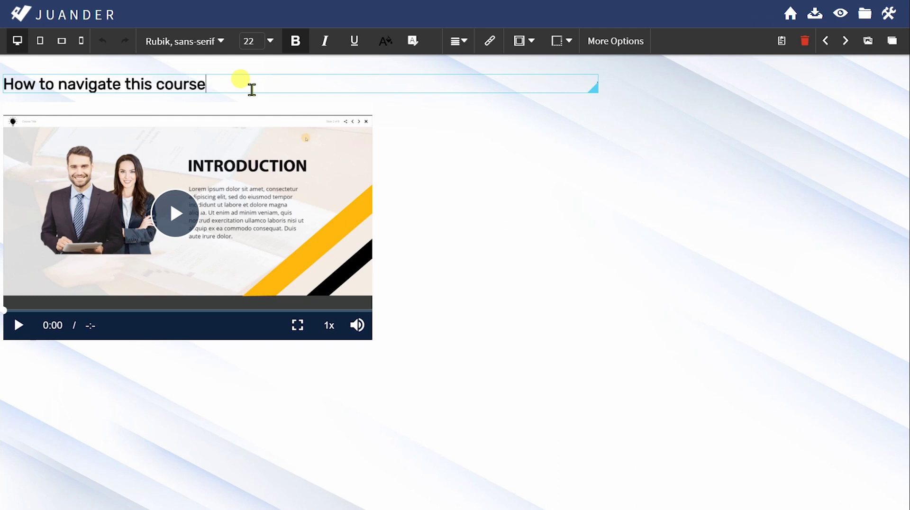
left_click(485, 282)
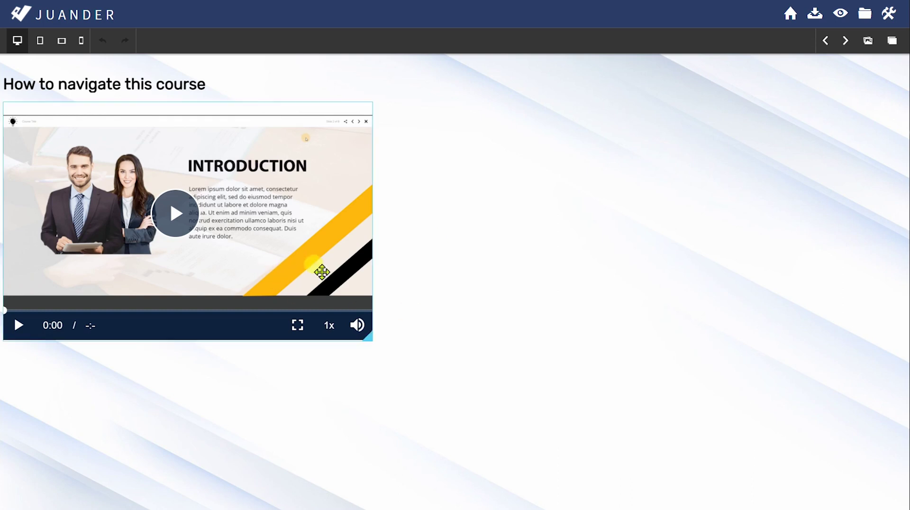
- Enable subtitles for the slide's introduction video
left_click(419, 275)
left_click(331, 272)
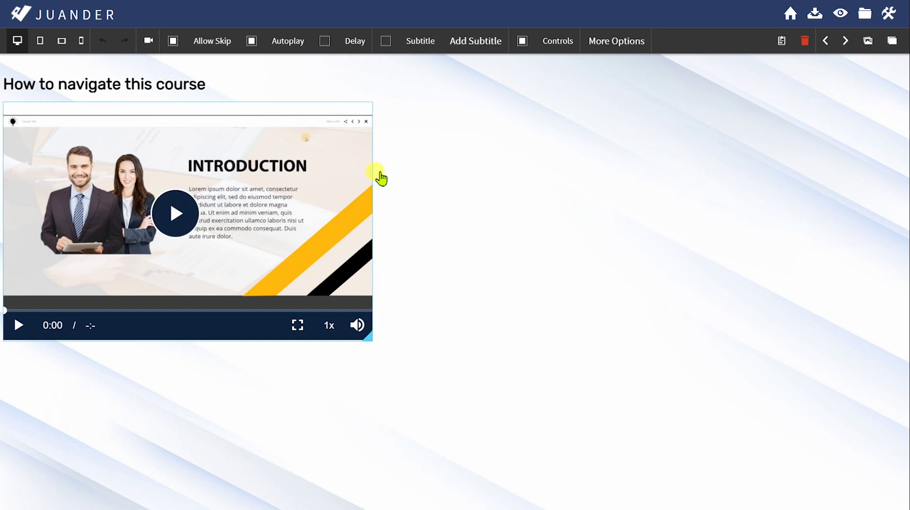
left_click(385, 41)
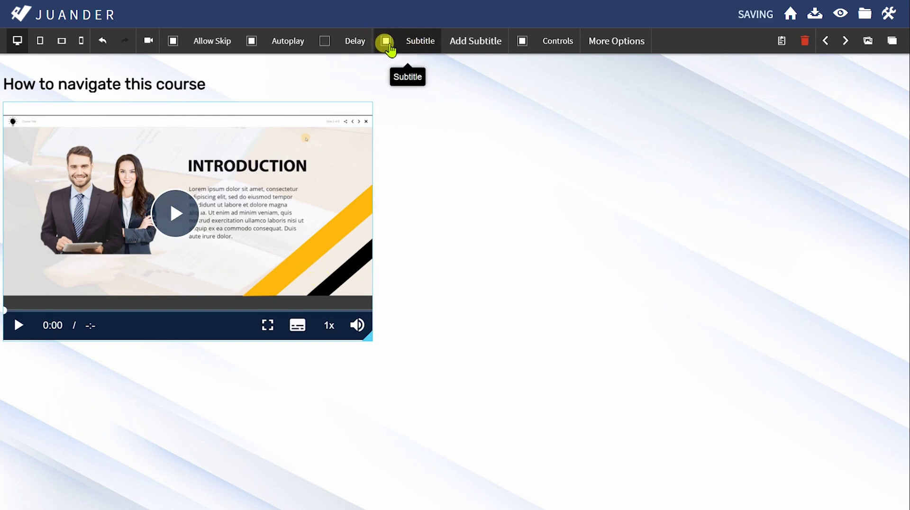
mouse_move(293, 339)
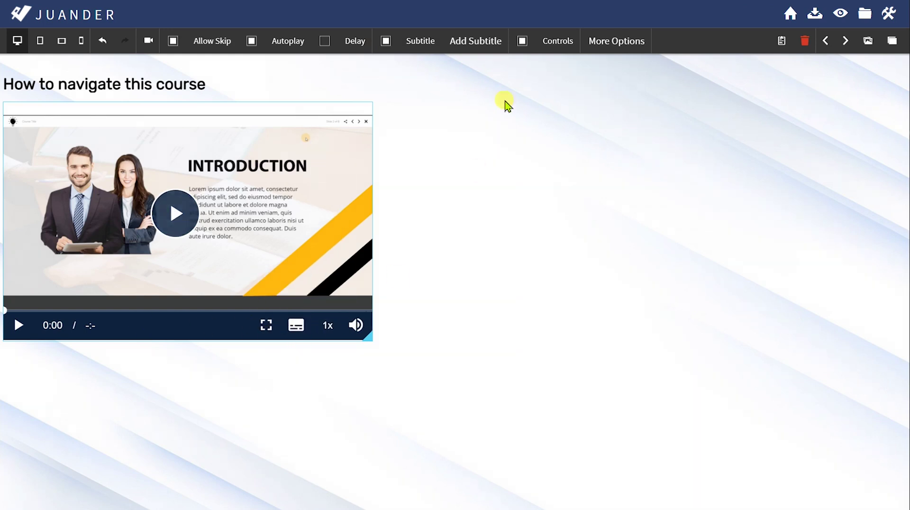
- Add a video subtitle named English, uploading english.vtt from Asset Library > Video Subtitle Files > how to take this course
left_click(479, 46)
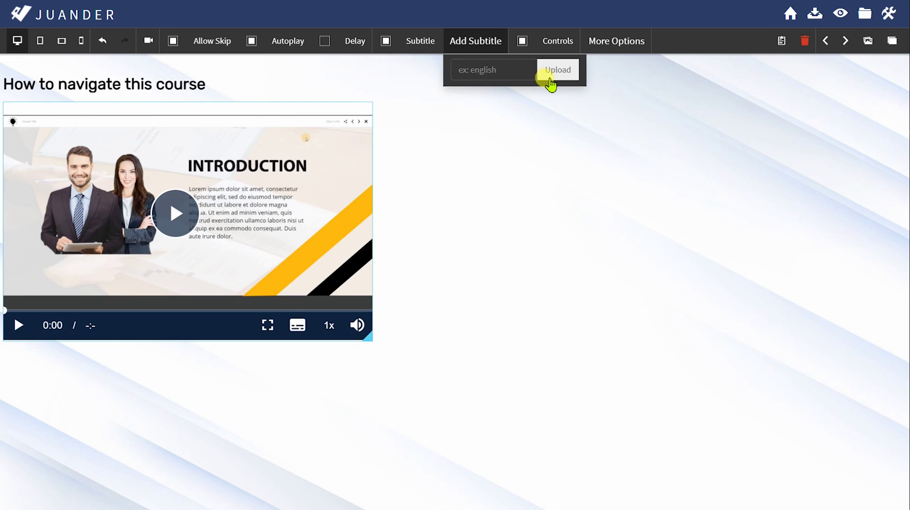
left_click(519, 74)
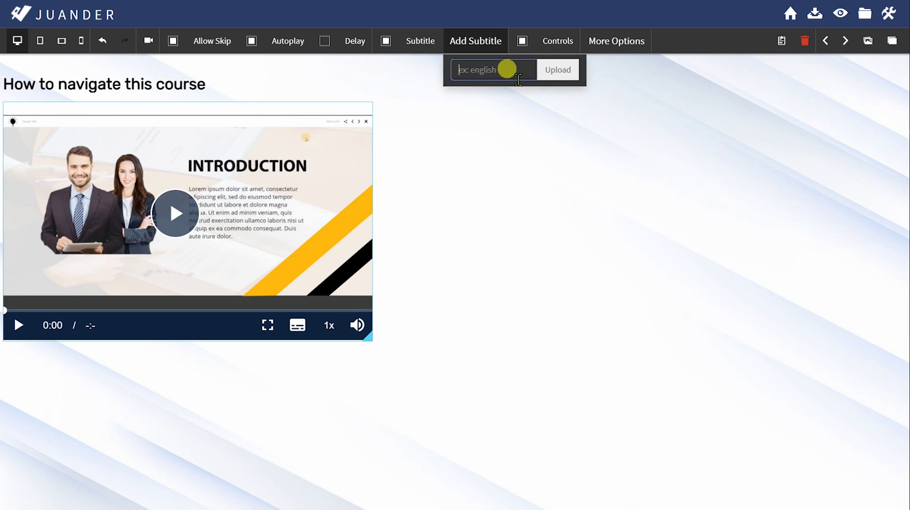
type("English")
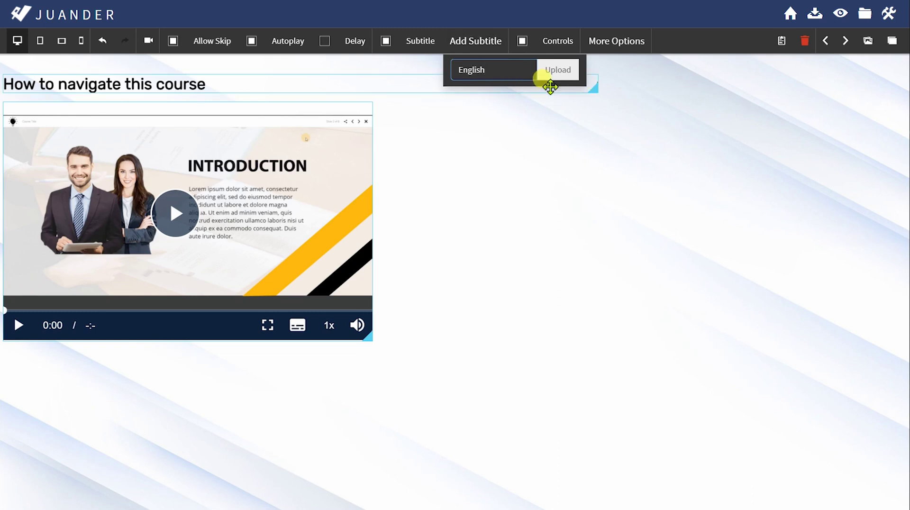
left_click(563, 77)
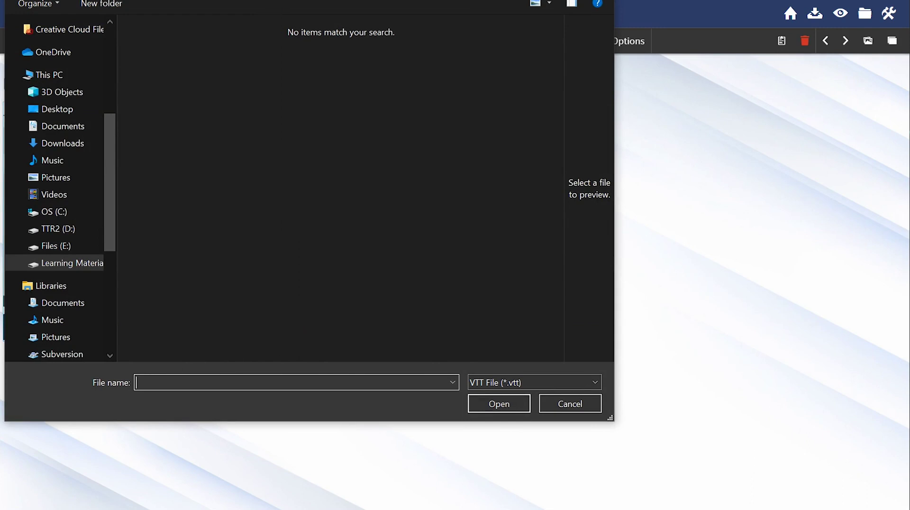
left_click(278, 1)
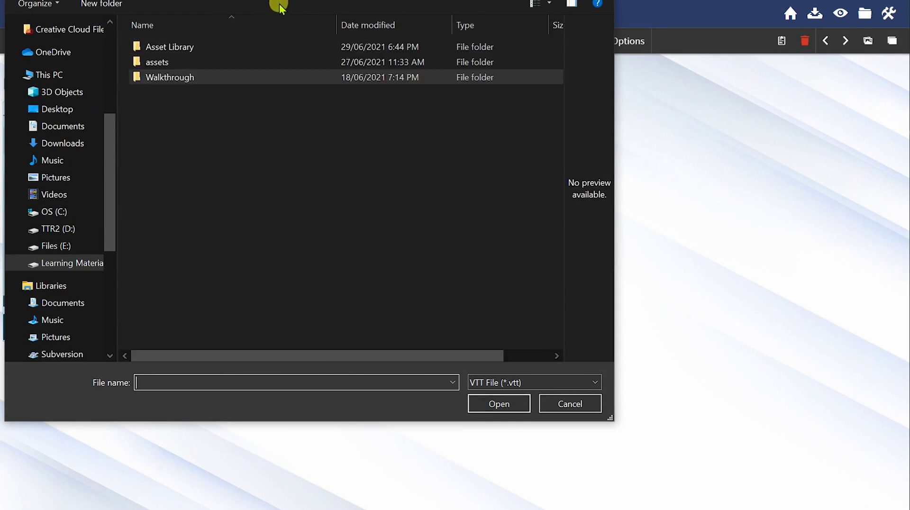
double_click(246, 50)
left_click(229, 213)
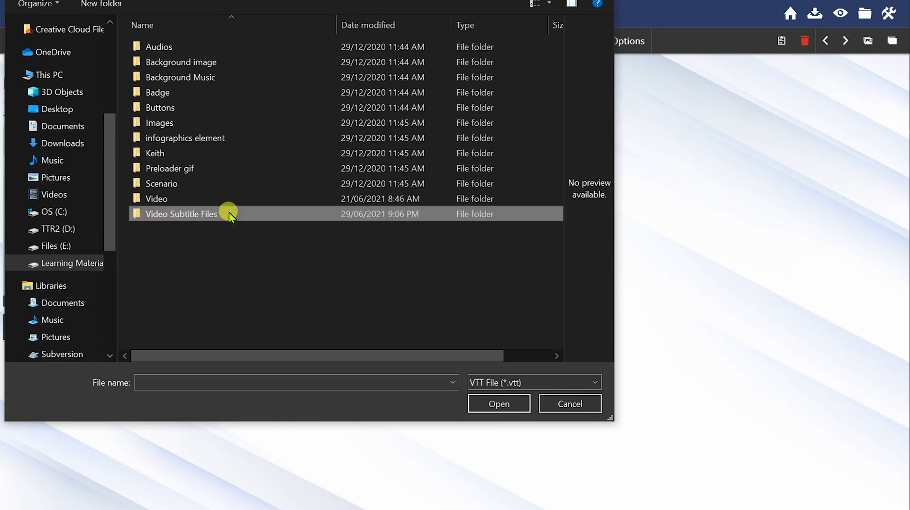
double_click(229, 213)
left_click(173, 67)
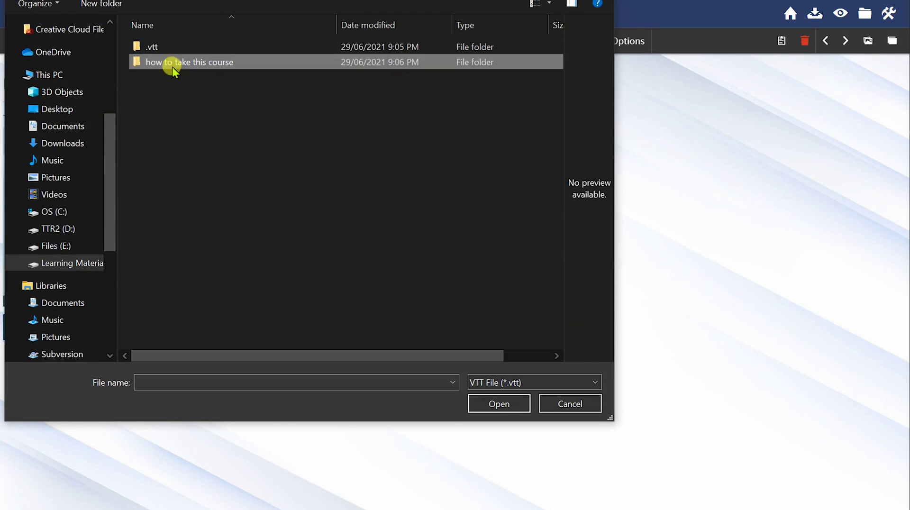
double_click(172, 66)
left_click(172, 63)
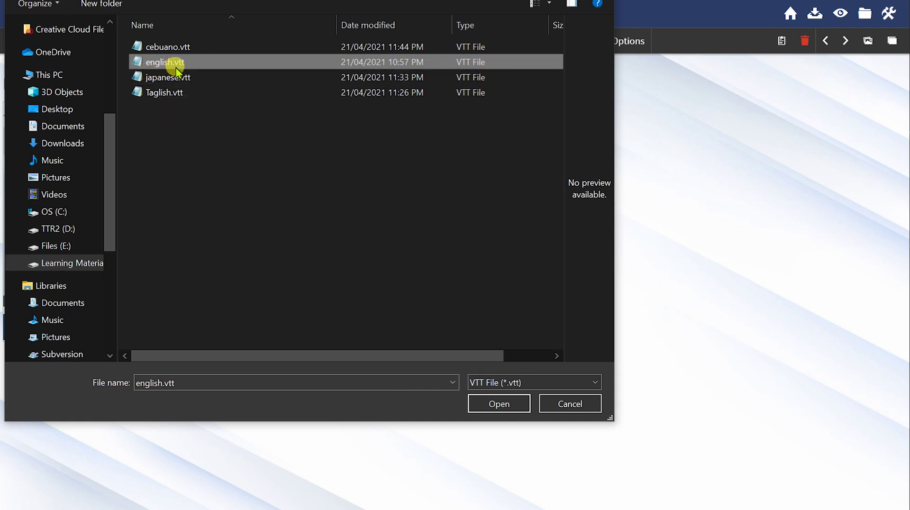
double_click(175, 65)
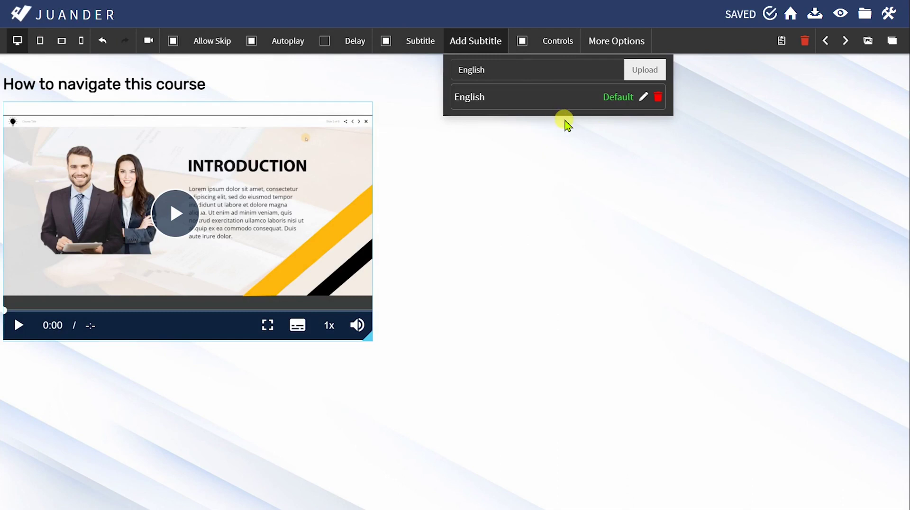
- Upload japanese.vtt and Taglish.vtt as two additional subtitle tracks for the video
left_click(640, 71)
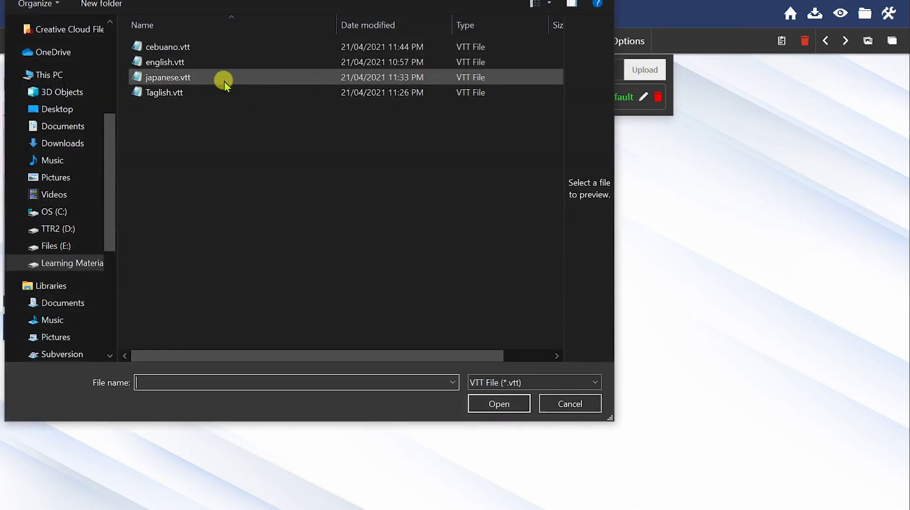
double_click(183, 77)
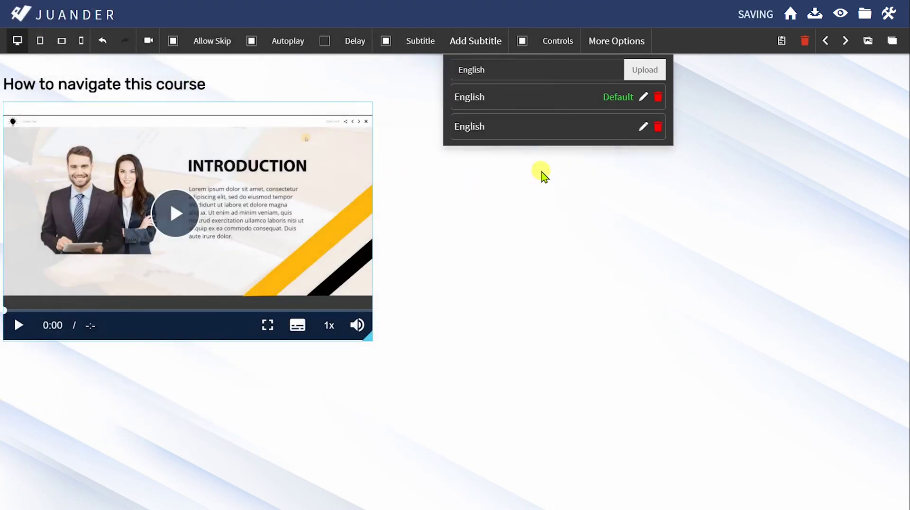
left_click(627, 73)
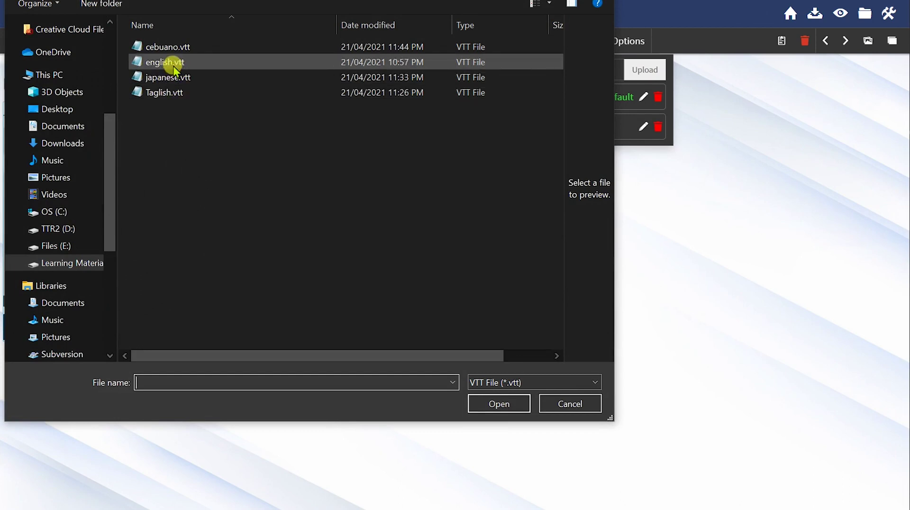
double_click(175, 91)
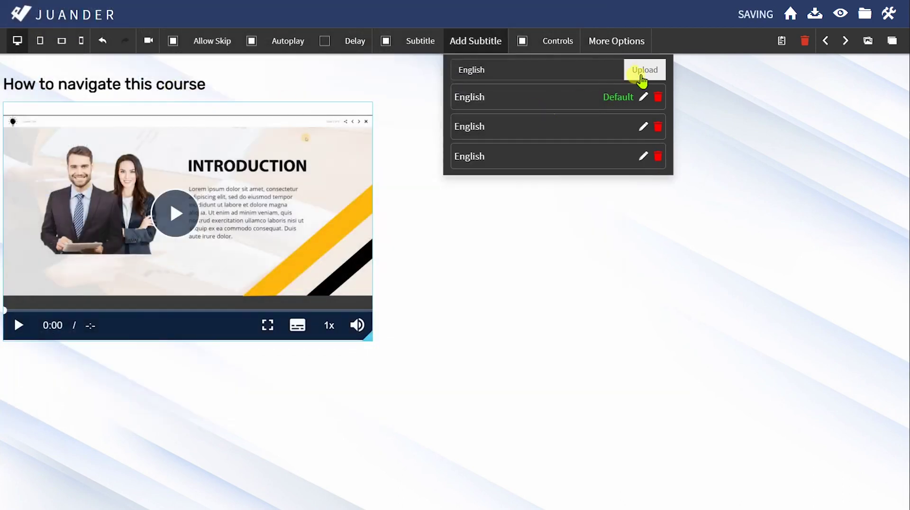
- Upload cebuano.vtt as another subtitle track for the video
left_click(644, 72)
left_click(182, 49)
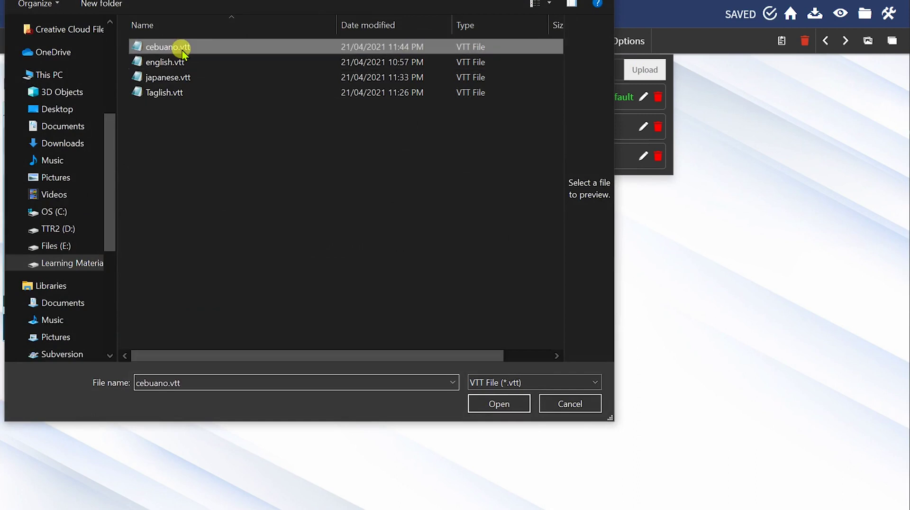
left_click(182, 50)
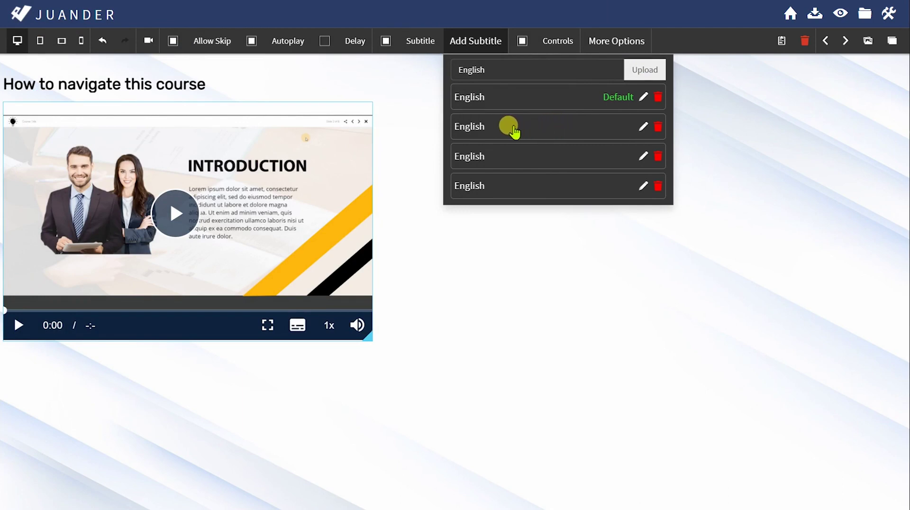
- Rename the second subtitle track as Japanese
left_click(641, 127)
double_click(545, 130)
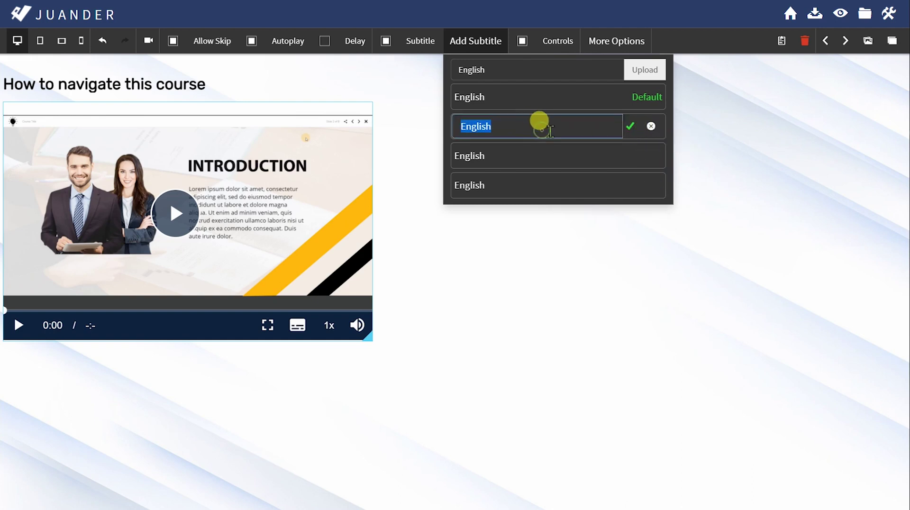
type("Japanese")
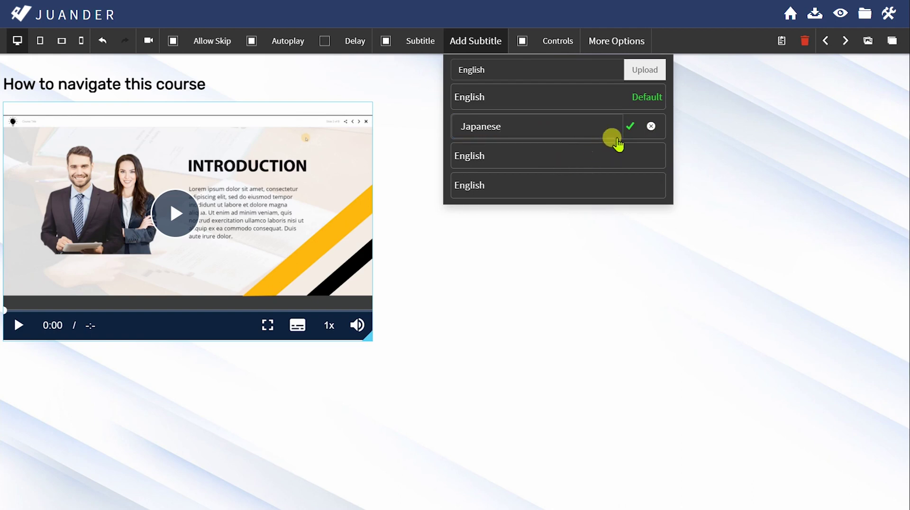
left_click(630, 126)
- Rename the third subtitle track as Cebuano and the fourth as Taglish, and close the subtitle list
left_click(641, 155)
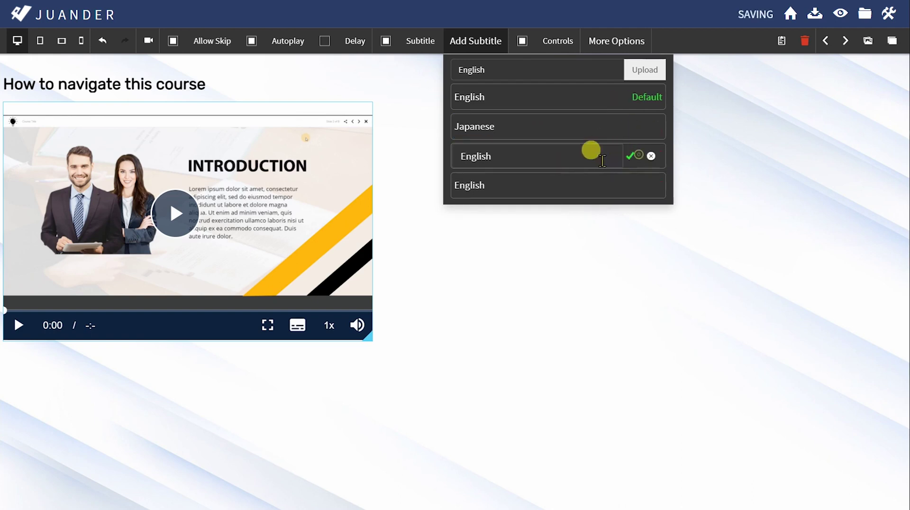
double_click(549, 159)
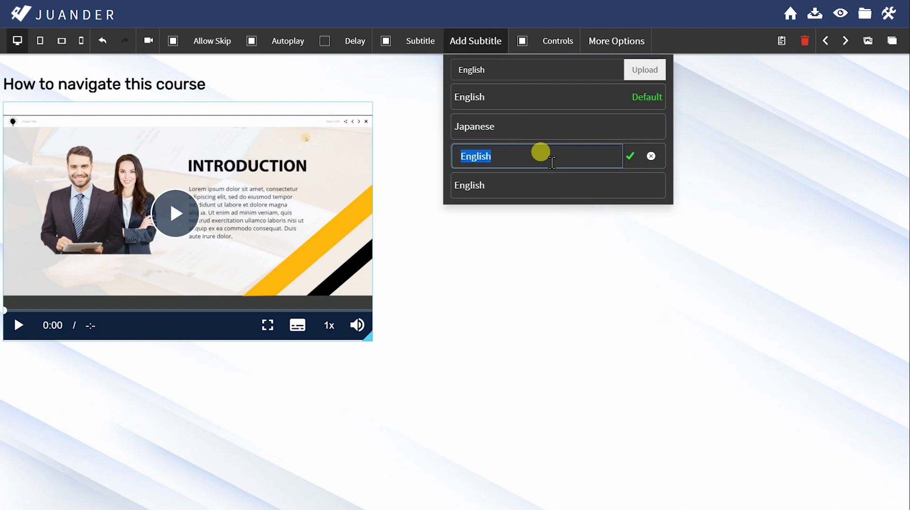
type("Cebuano")
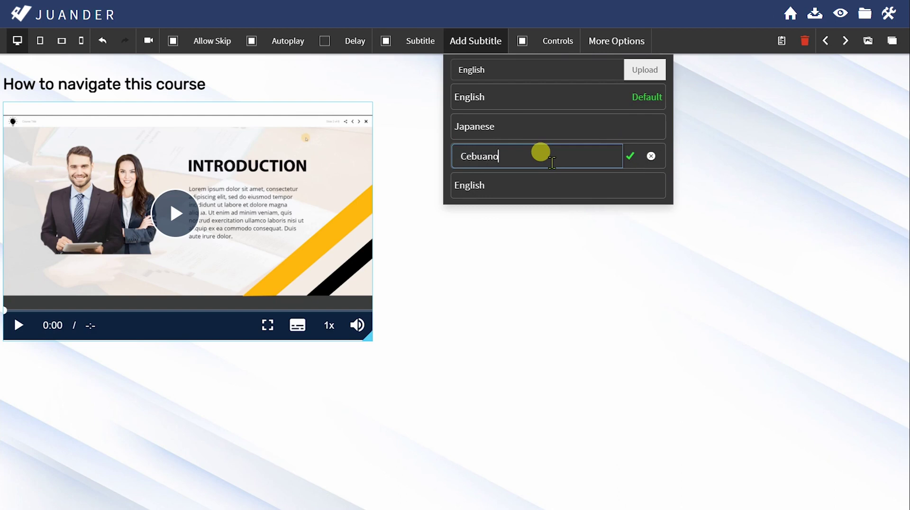
left_click(629, 155)
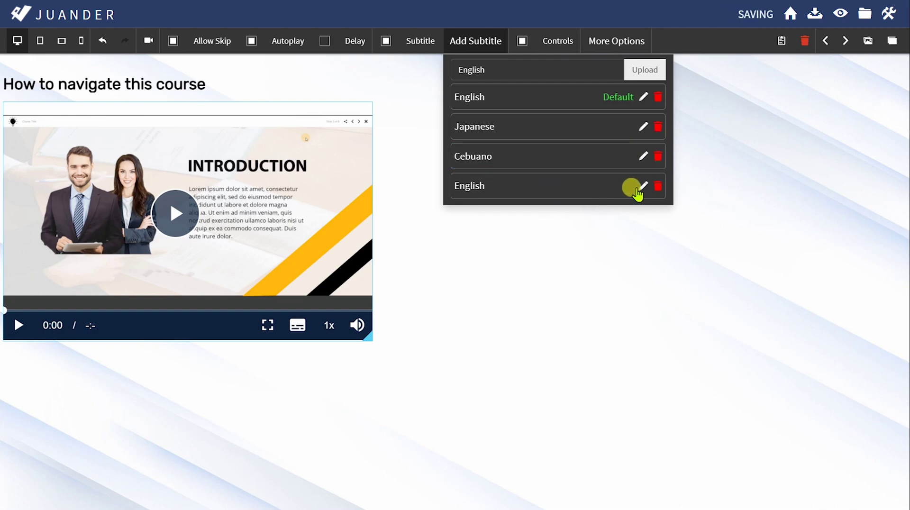
left_click(642, 186)
key("ctrl+a")
type("T")
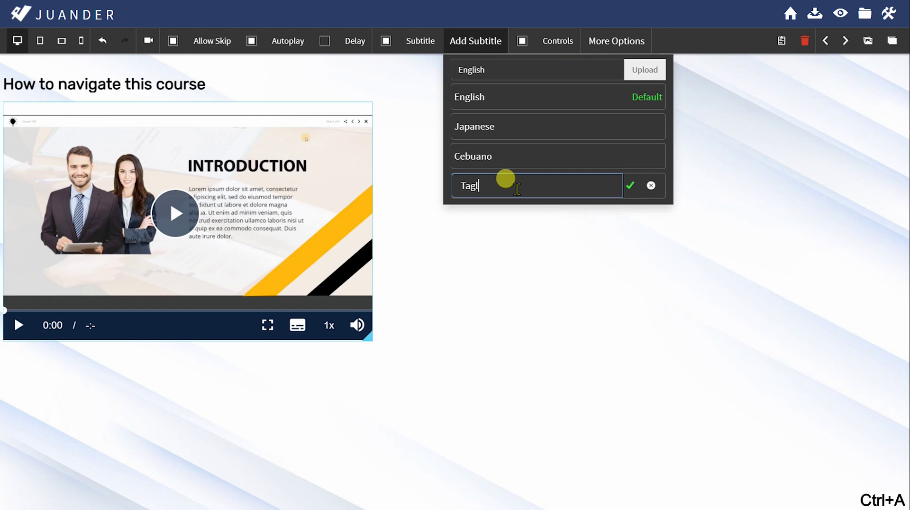
type("aglish")
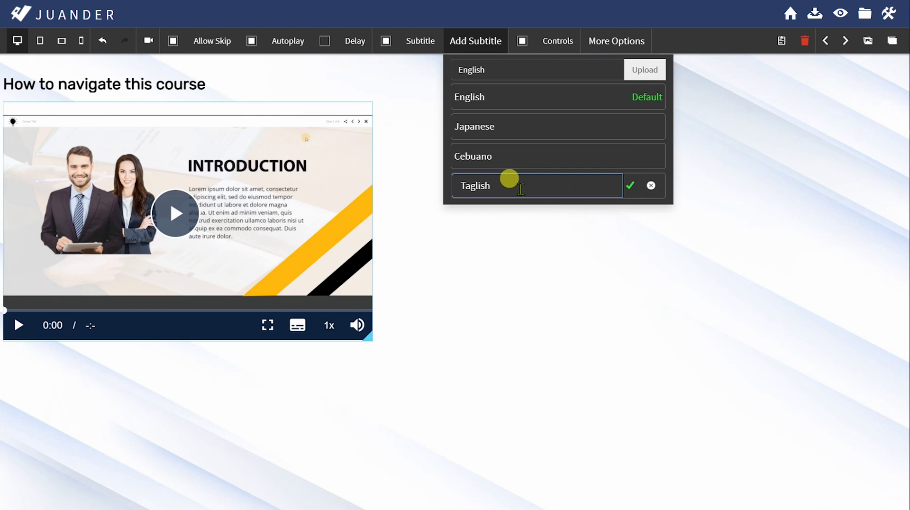
left_click(629, 187)
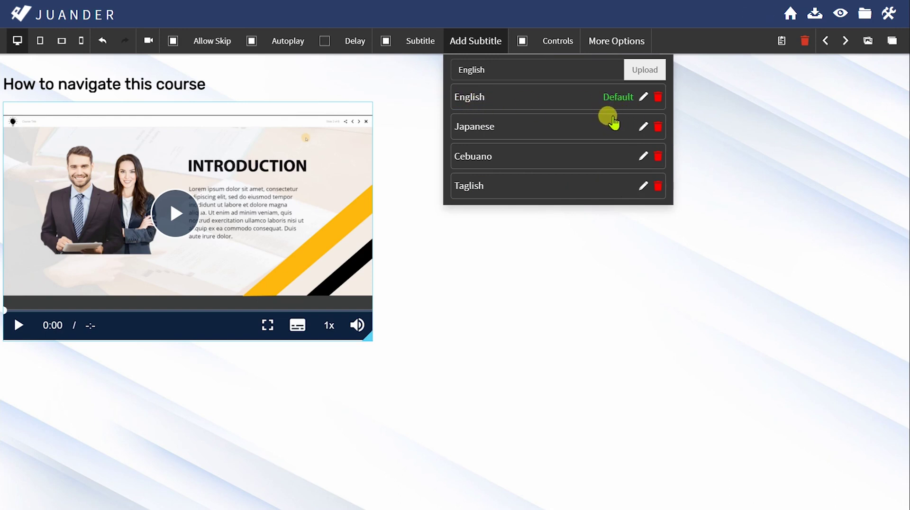
left_click(586, 232)
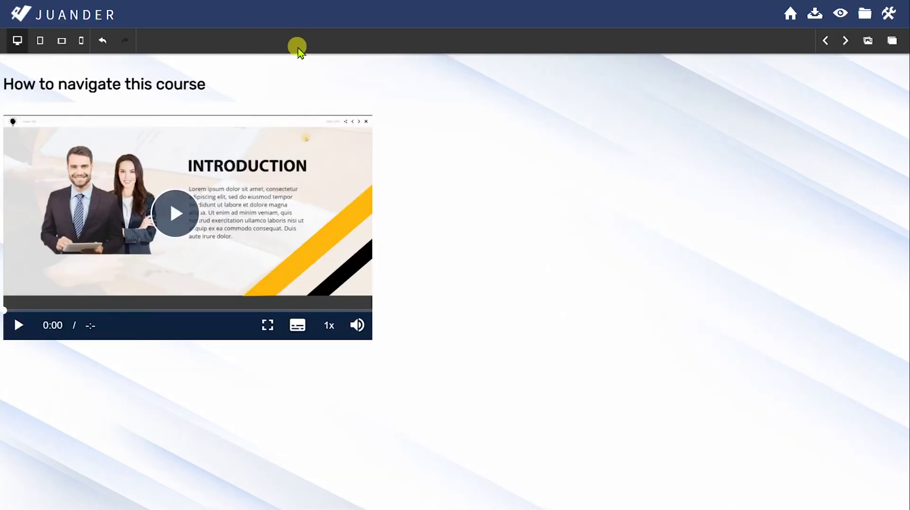
- Preview the course, proceed from the introduction slide to the video slide, and pause the video once a subtitle shows
left_click(839, 14)
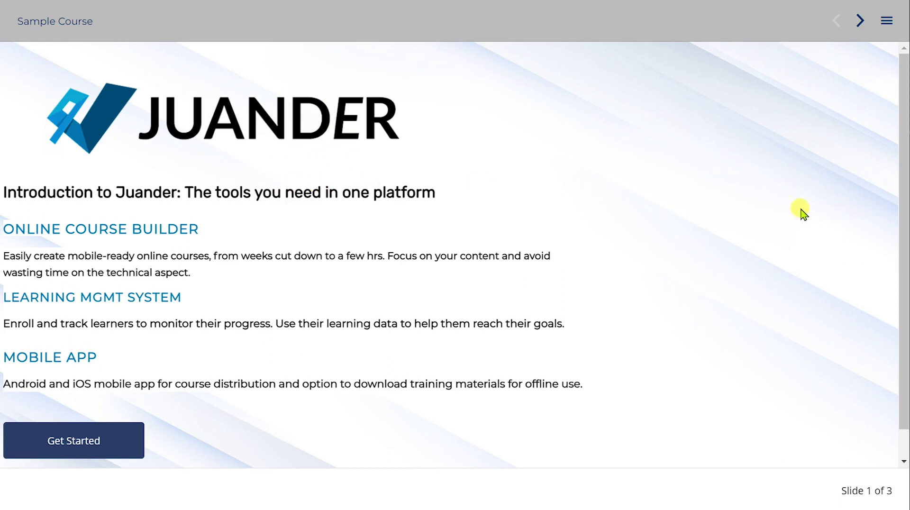
mouse_move(905, 229)
left_mouse_down()
mouse_move(902, 260)
mouse_move(895, 230)
left_mouse_up()
left_click(116, 440)
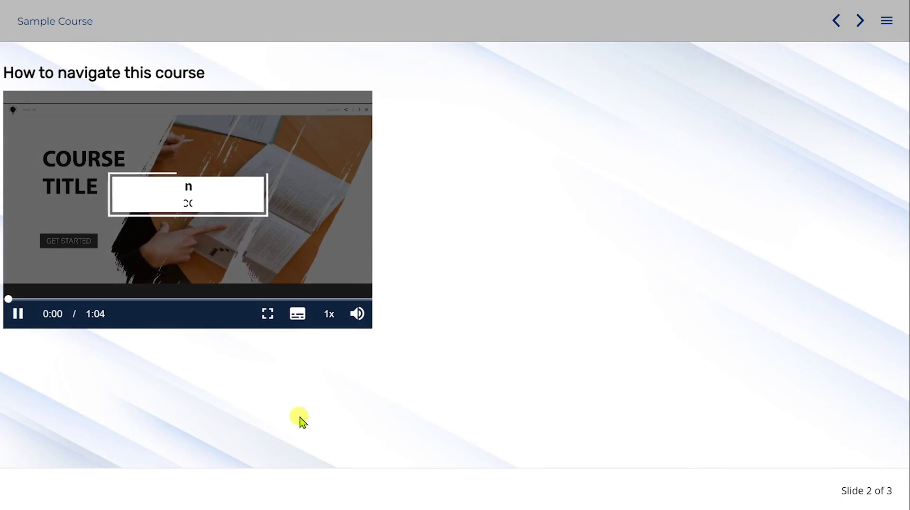
left_click(18, 316)
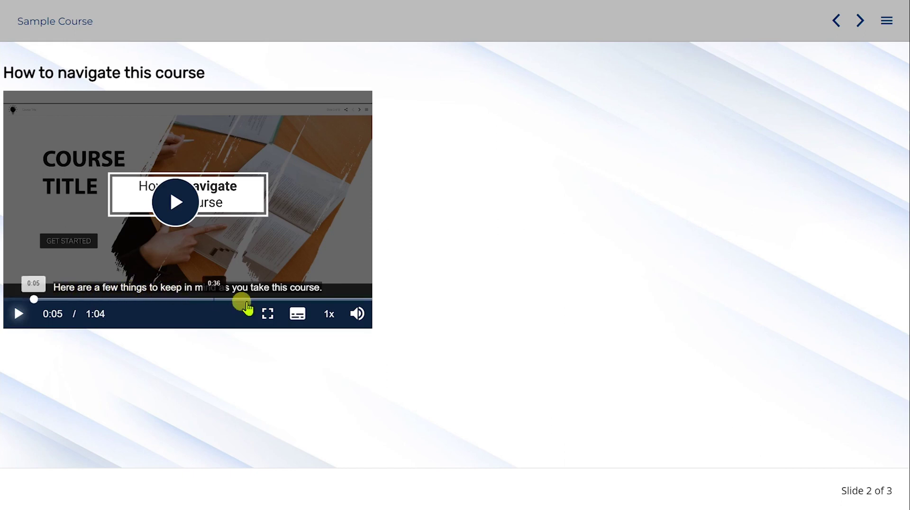
- Check the paused video's Japanese, Cebuano and Taglish subtitles against their language labels in the course preview
left_click(298, 314)
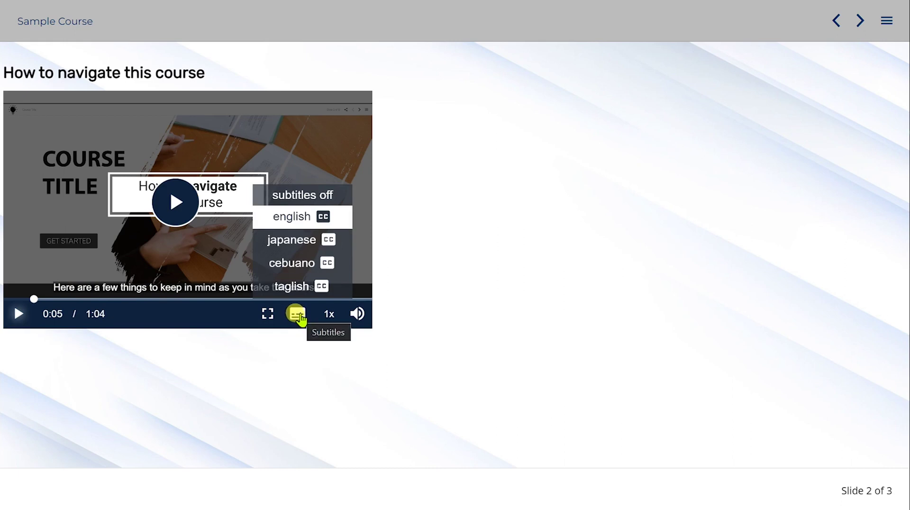
left_click(305, 239)
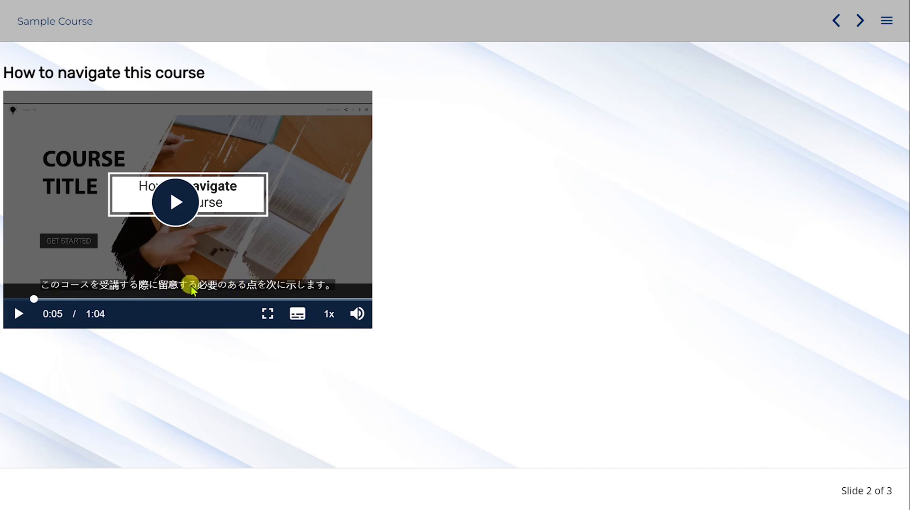
left_click(297, 313)
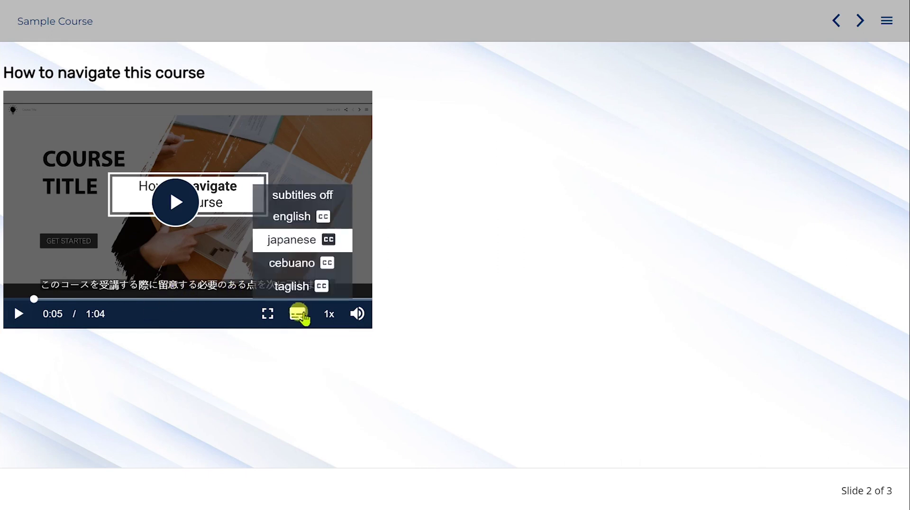
left_click(319, 262)
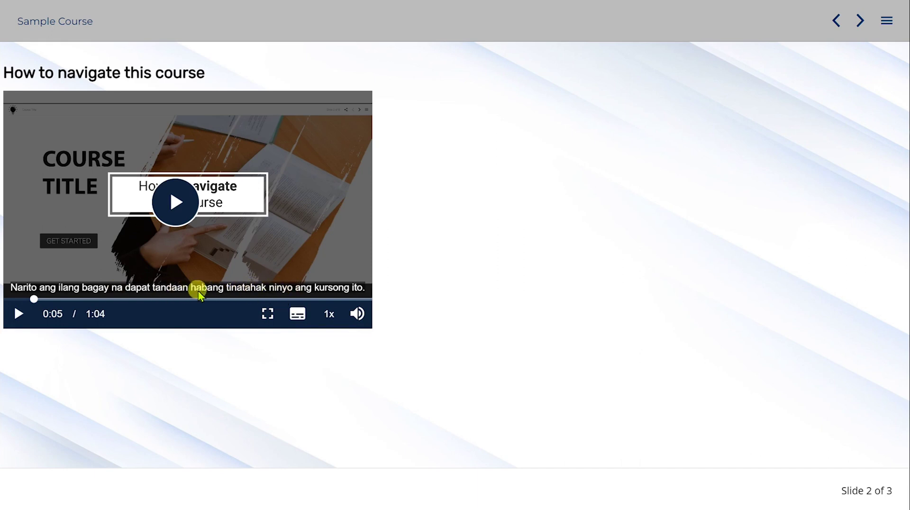
left_click(298, 314)
left_click(293, 262)
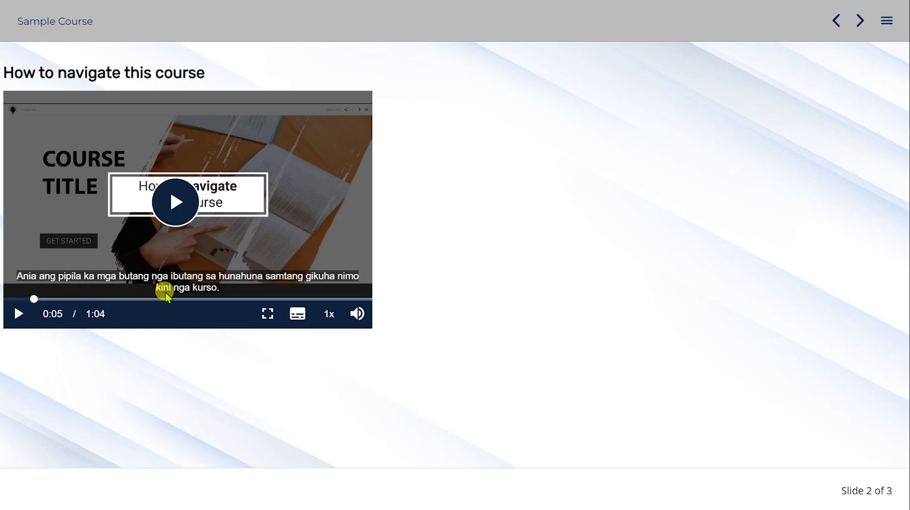
left_click(297, 313)
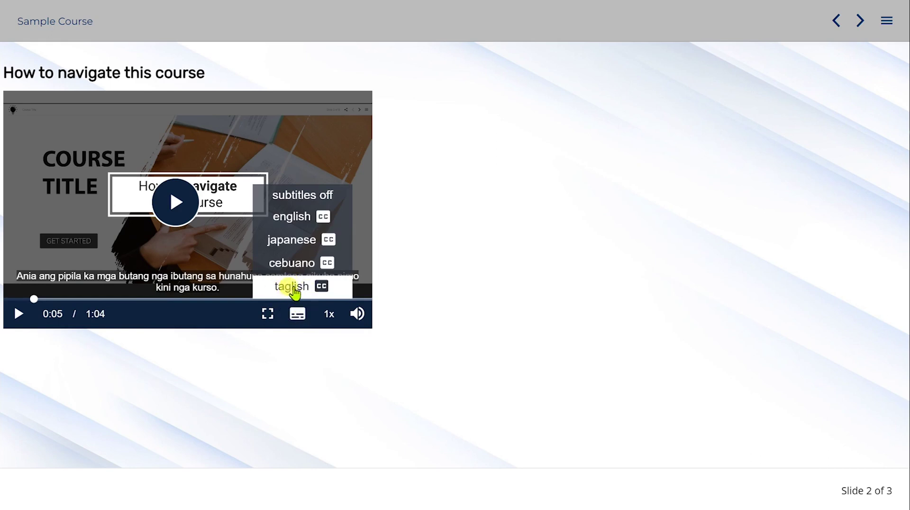
left_click(297, 264)
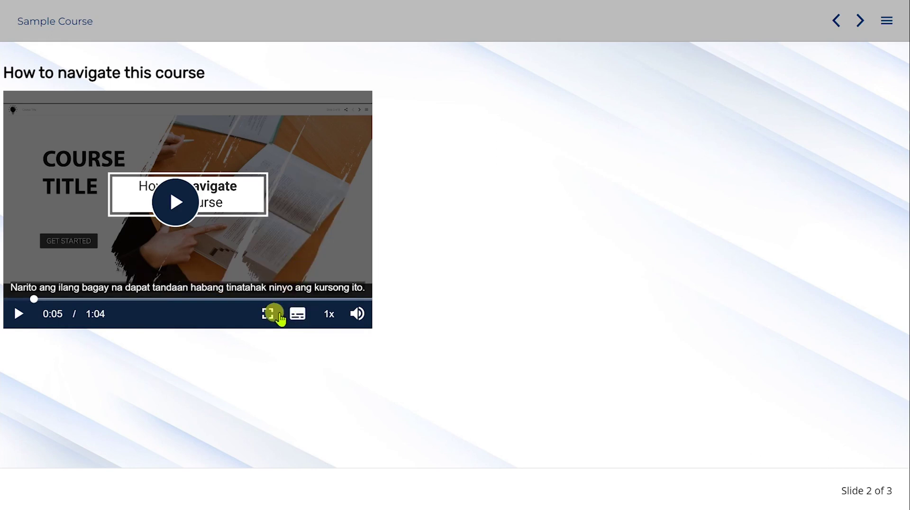
mouse_move(294, 311)
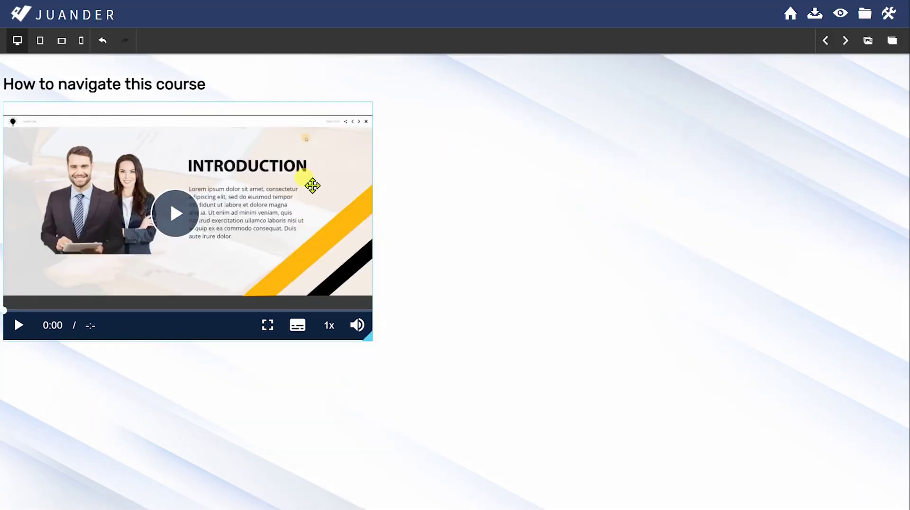
- Select the slide's video in the course editor with playback paused, and view it briefly in full screen
left_click(349, 208)
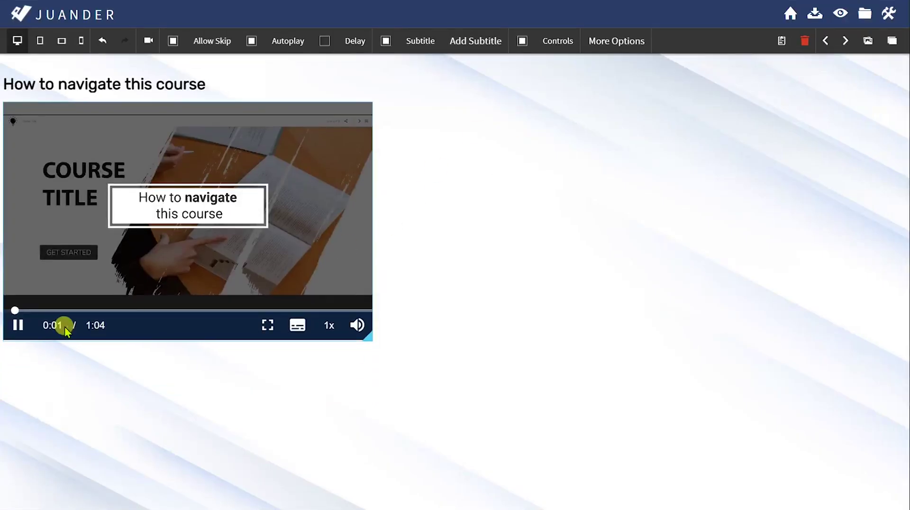
left_click(17, 325)
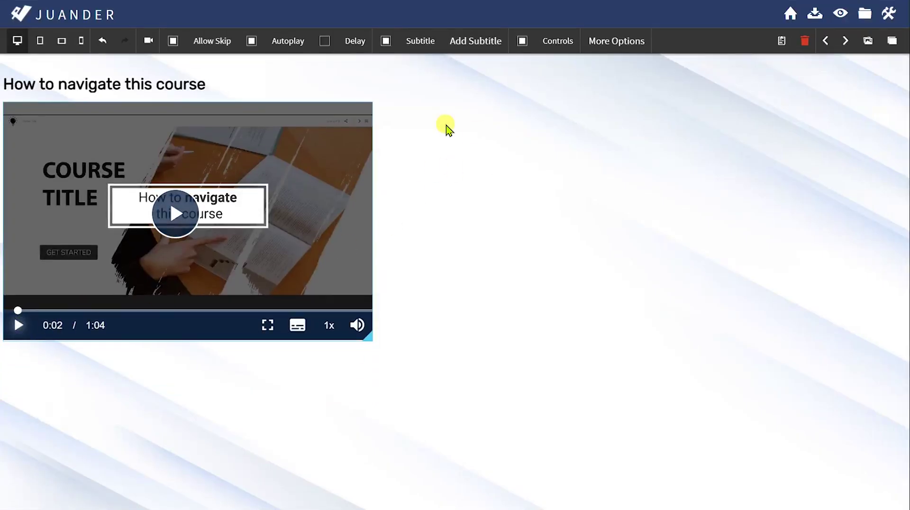
left_click(283, 327)
left_click(266, 326)
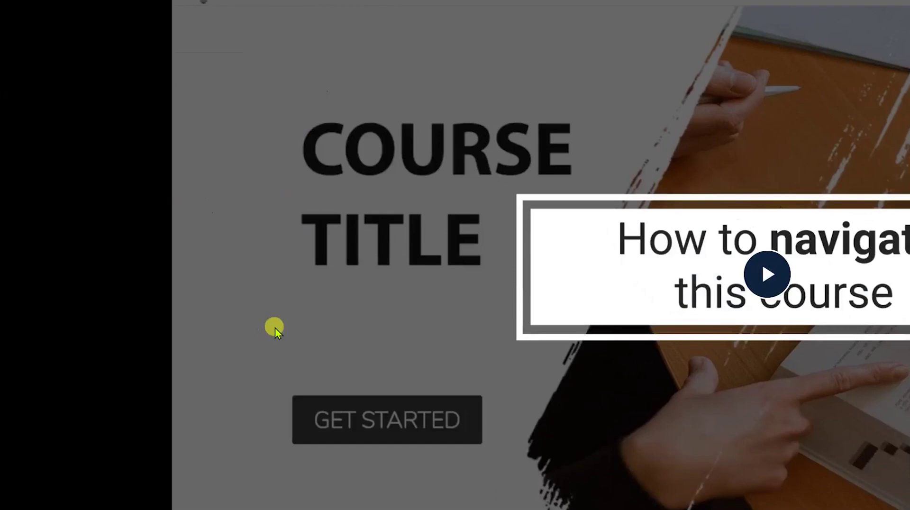
key("Escape")
mouse_move(310, 316)
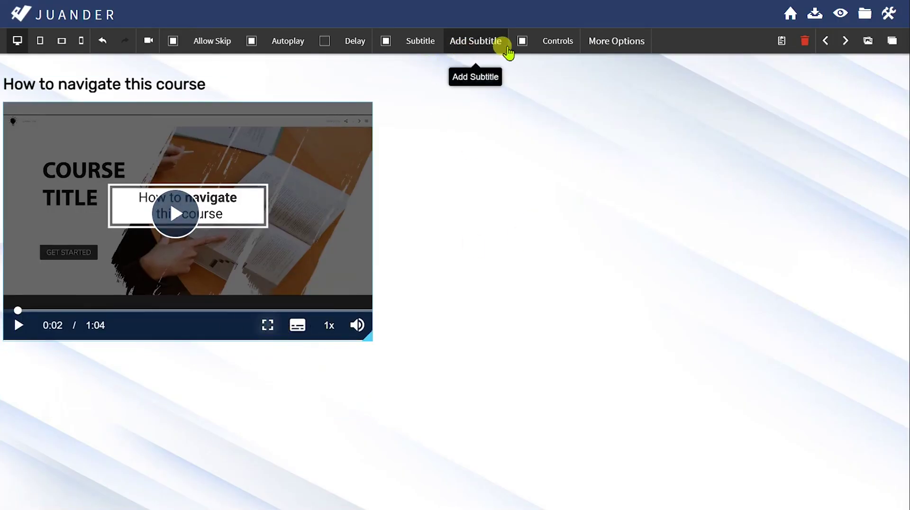
- Rename the third subtitle track as Taglish
left_click(479, 44)
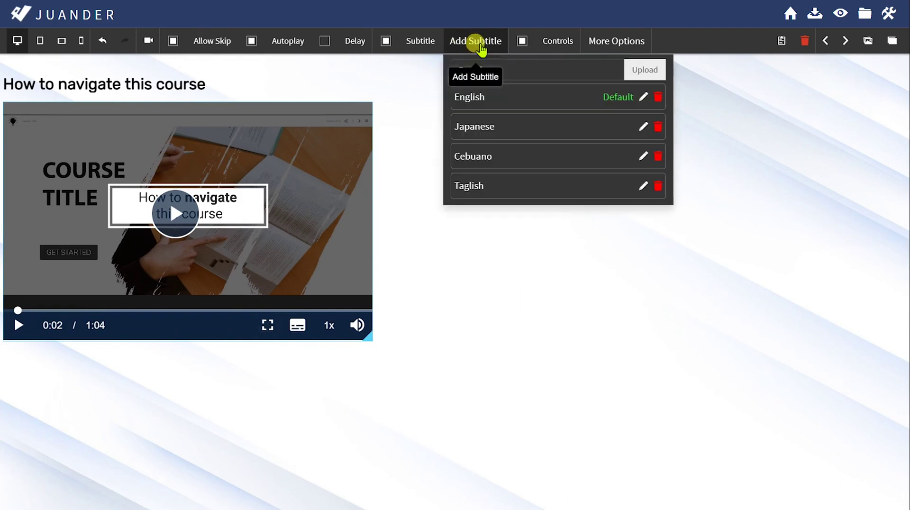
left_click(642, 156)
key("ctrl+a")
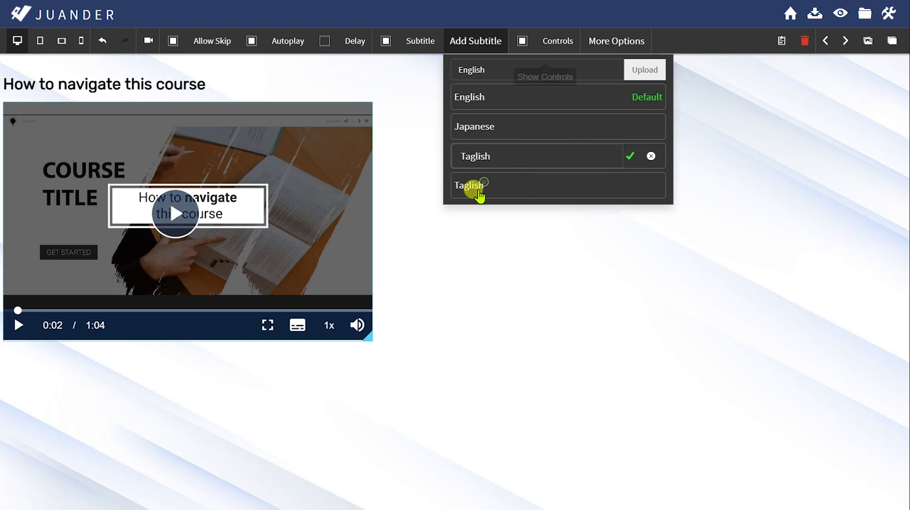
left_click(630, 156)
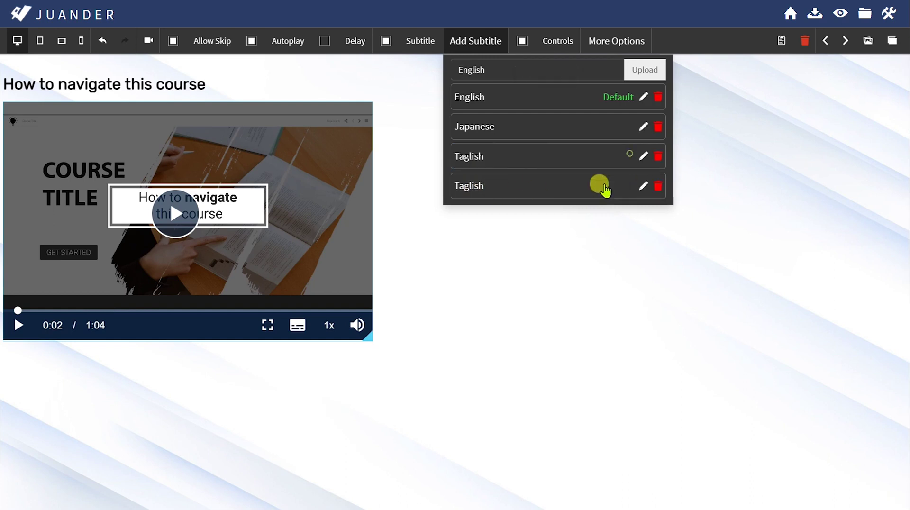
- Rename the fourth subtitle track as Cebuano and keep the Japanese track's name
left_click(643, 185)
key("ctrl+a")
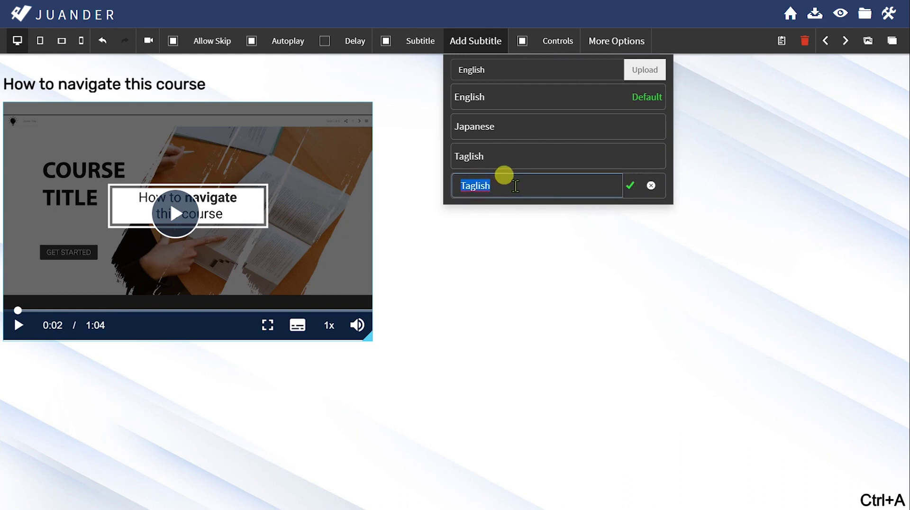
type("Cebuano")
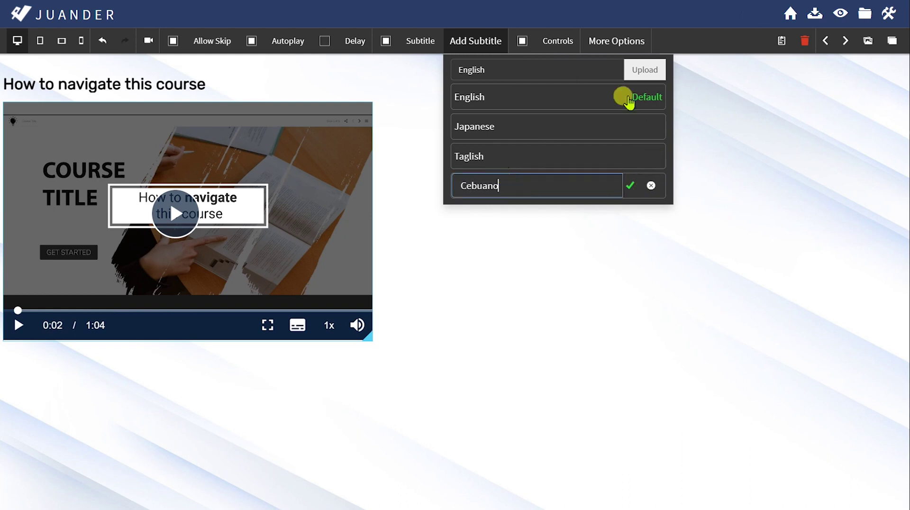
left_click(630, 185)
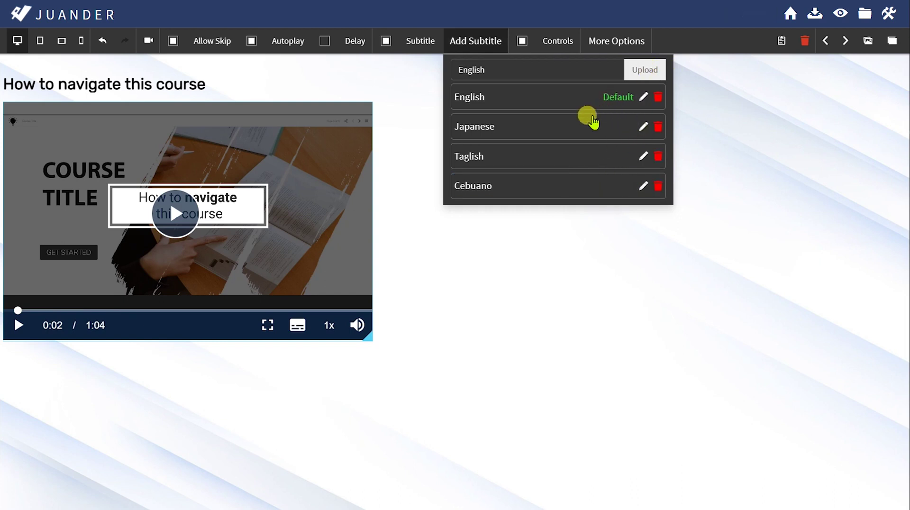
left_click(641, 126)
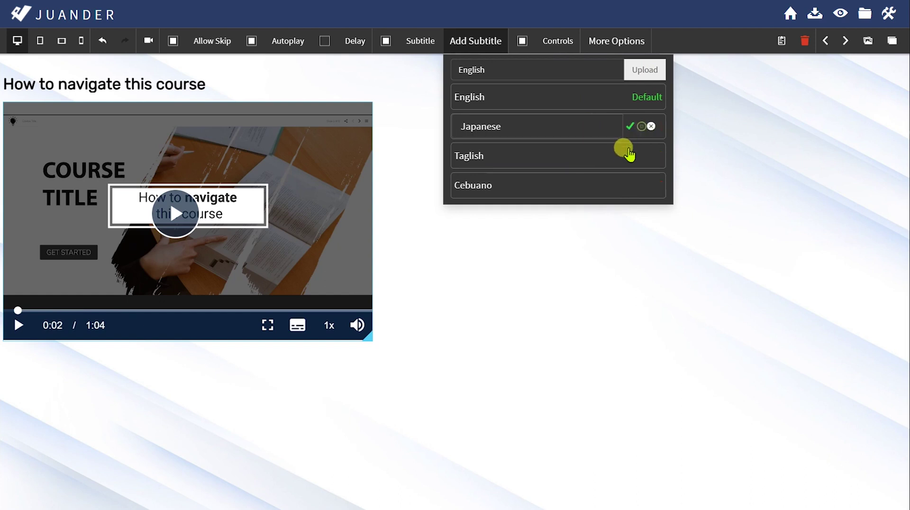
left_click(630, 125)
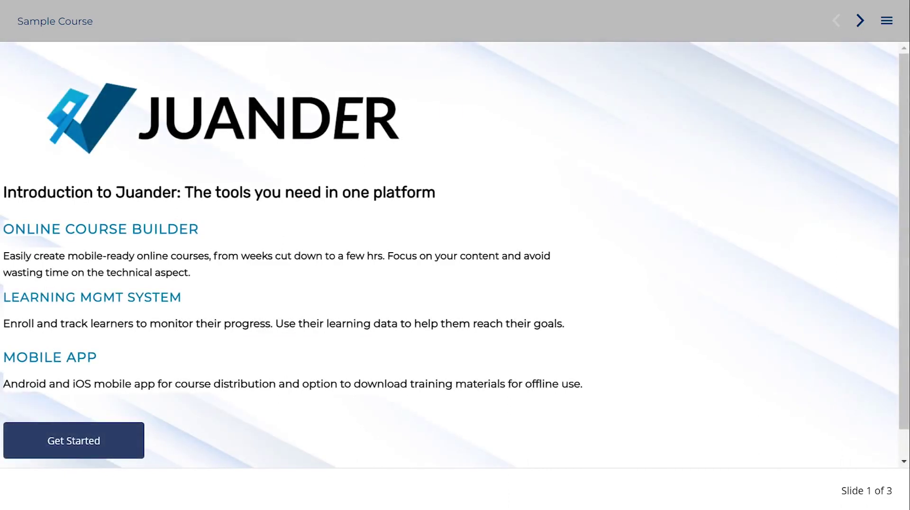
- Play the second slide's video in the course preview with Taglish subtitles and pause it to check them
left_click(857, 30)
left_click(297, 313)
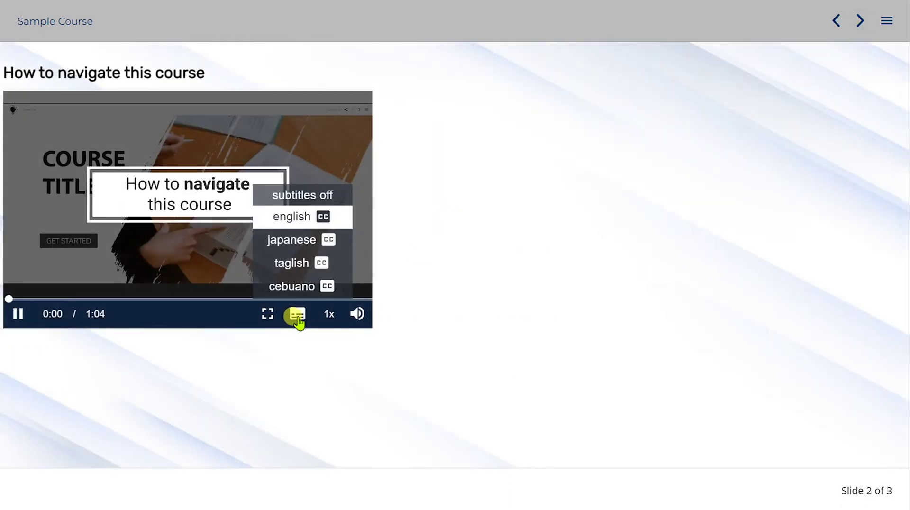
left_click(297, 265)
left_click(297, 311)
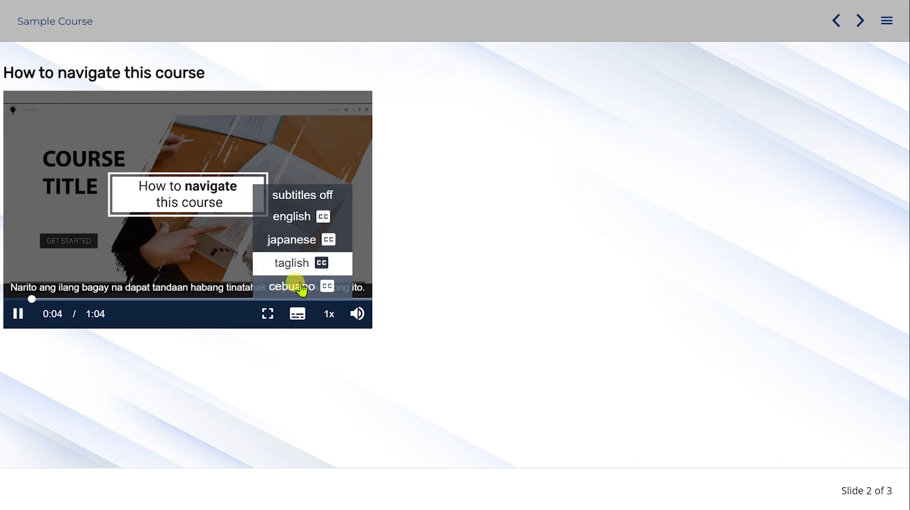
left_click(291, 263)
left_click(20, 314)
- Switch the previewed video to Cebuano subtitles and resume playback to check them
left_click(297, 314)
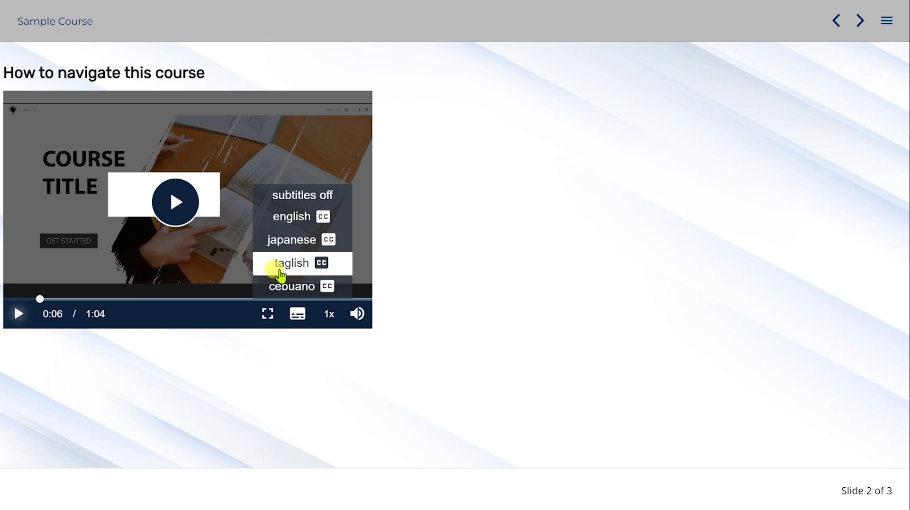
left_click(290, 286)
left_click(295, 315)
left_click(295, 314)
left_click(14, 314)
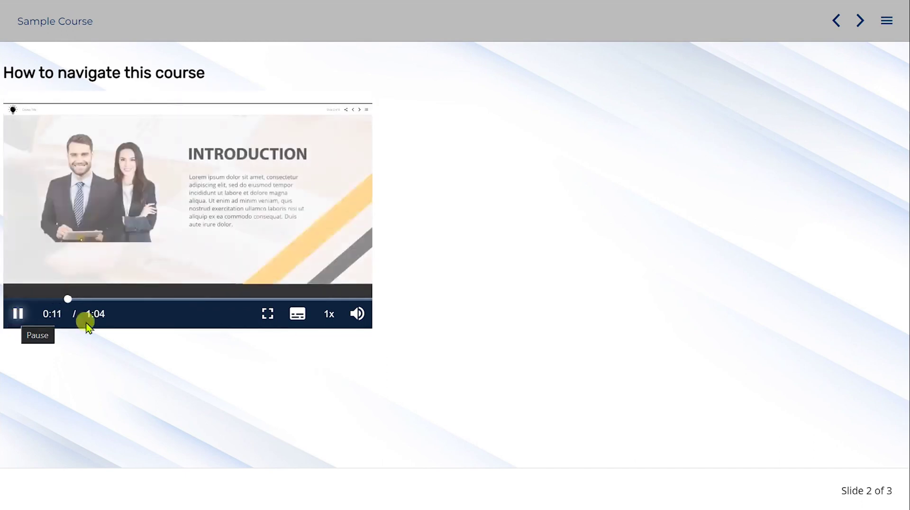
- Switch the playing video to English subtitles, check them and pause playback
left_click(297, 315)
left_click(315, 217)
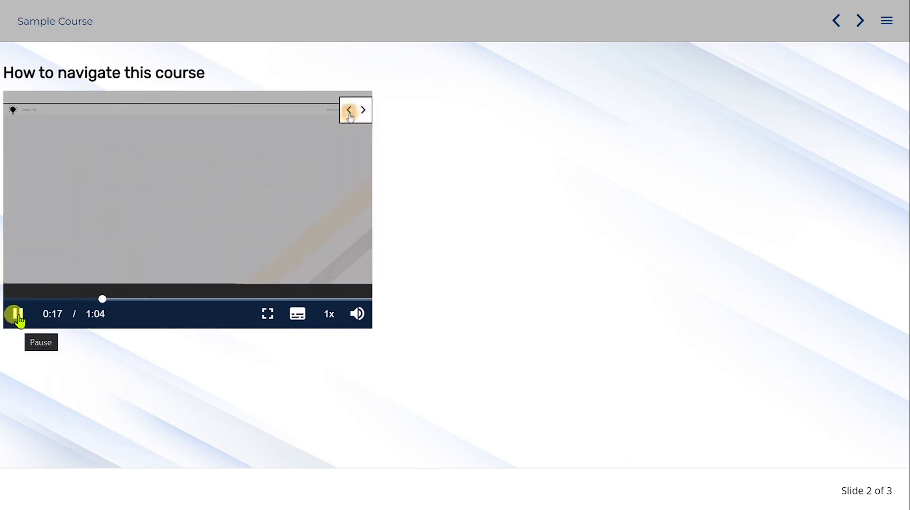
left_click(16, 314)
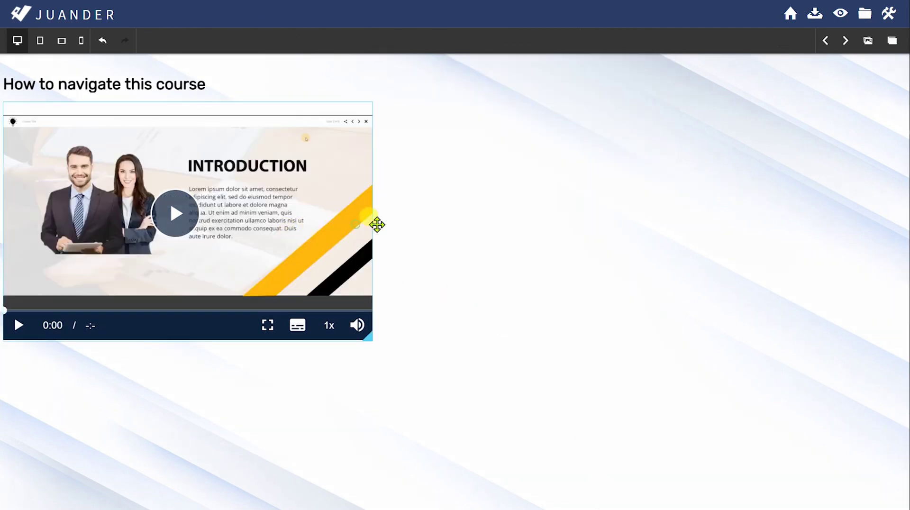
- Reorder the slide video's subtitle tracks in the course editor so Taglish is first as the default, followed by Japanese, English and Cebuano
left_click(364, 225)
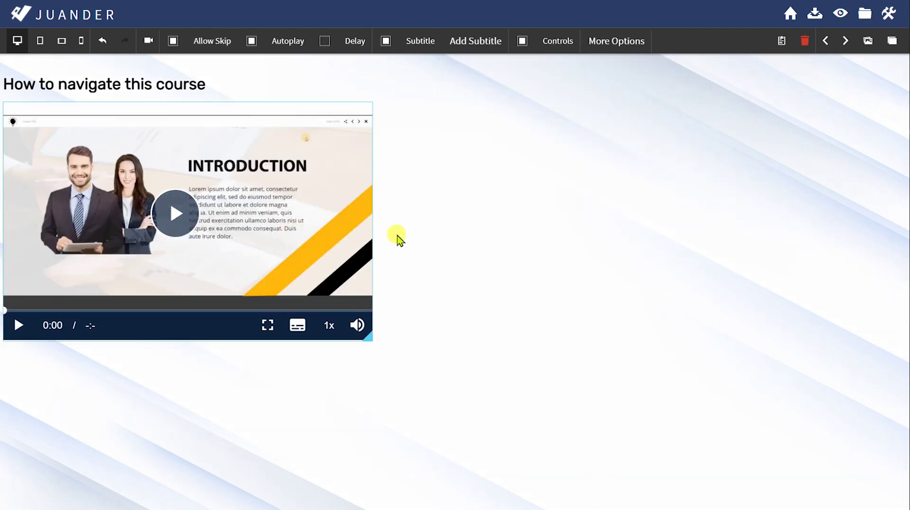
left_click(471, 50)
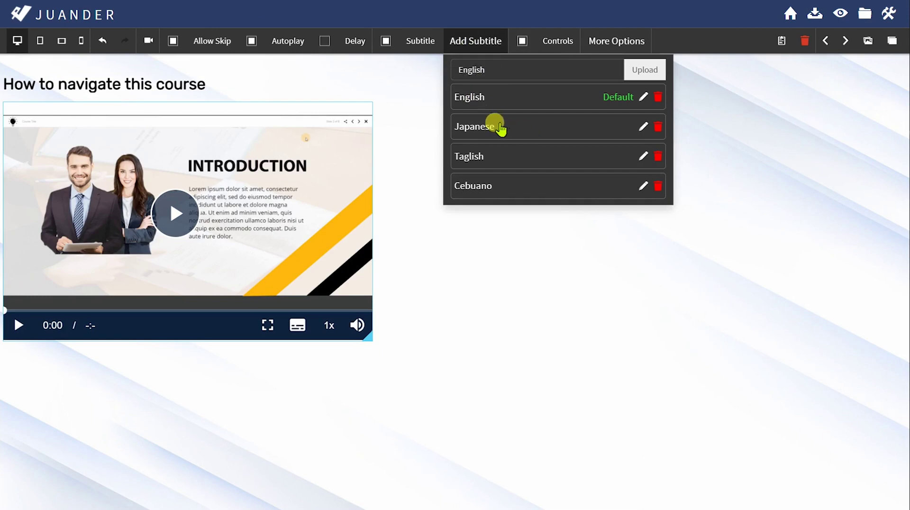
left_click_drag(490, 109, 488, 132)
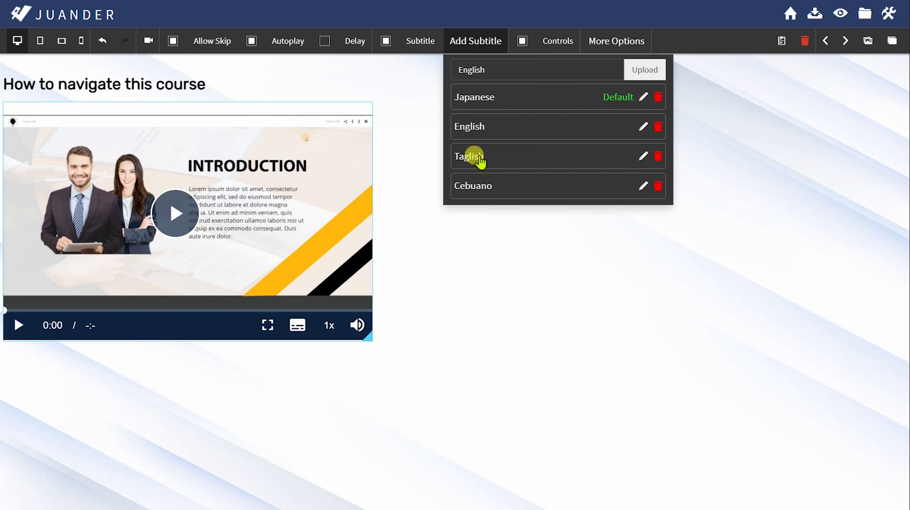
left_click_drag(480, 134, 480, 97)
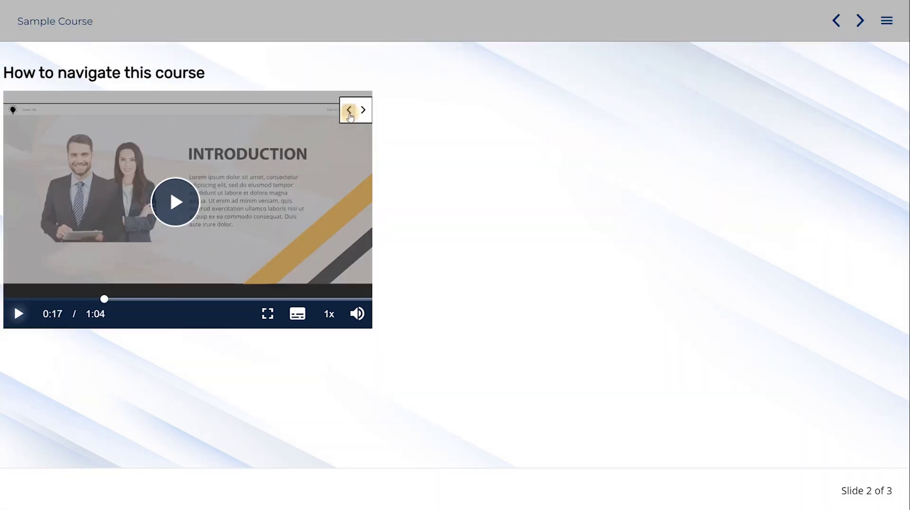
- Reload the course preview, pause the second slide's video and check its default subtitle language and the order of the subtitle choices
key("F5")
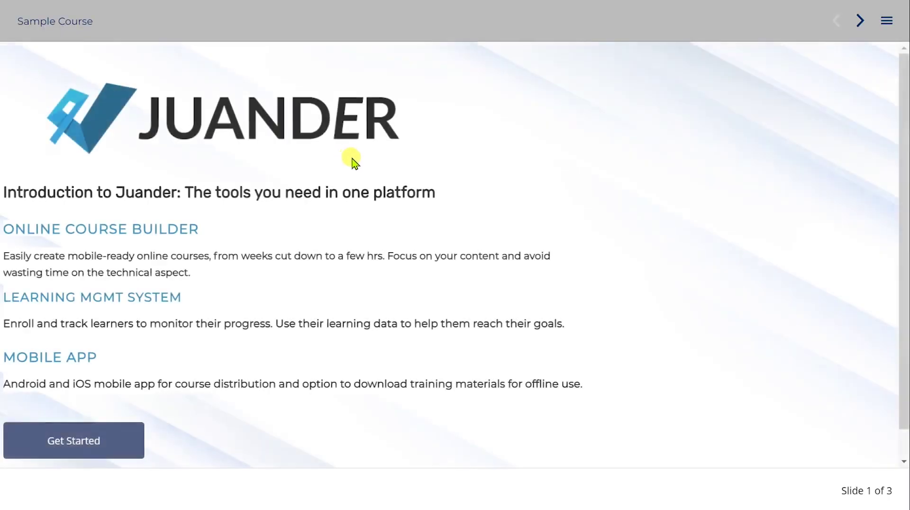
left_click(859, 20)
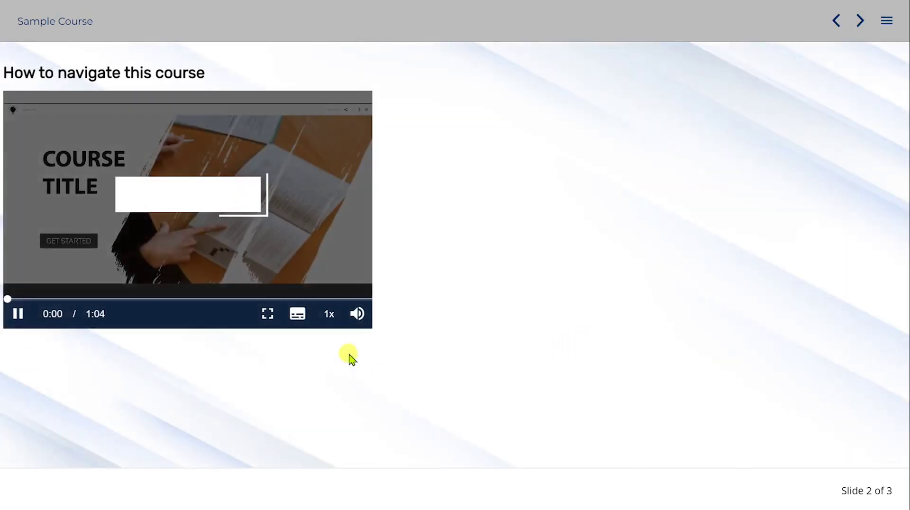
left_click(297, 314)
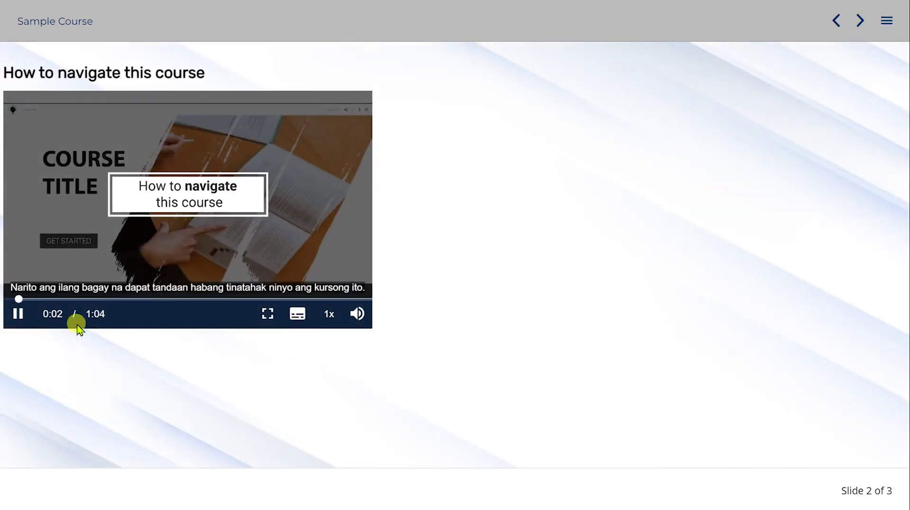
left_click(16, 314)
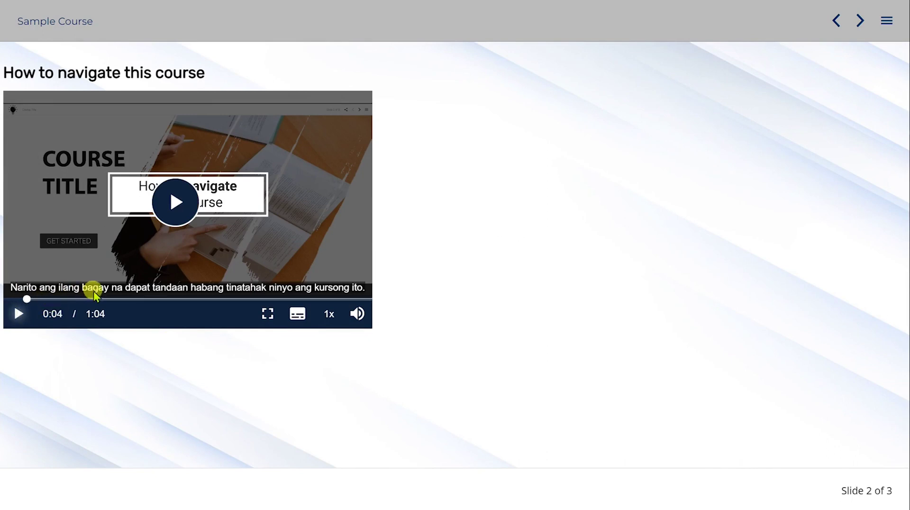
mouse_move(298, 315)
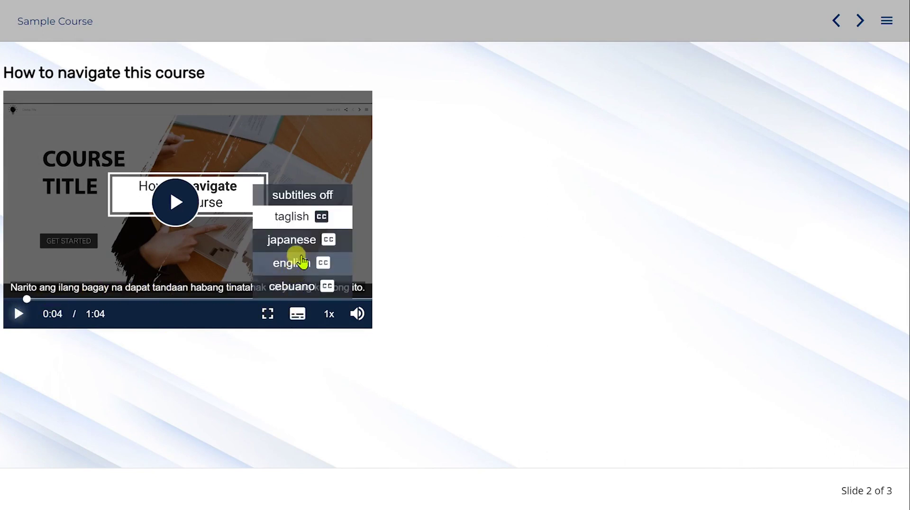